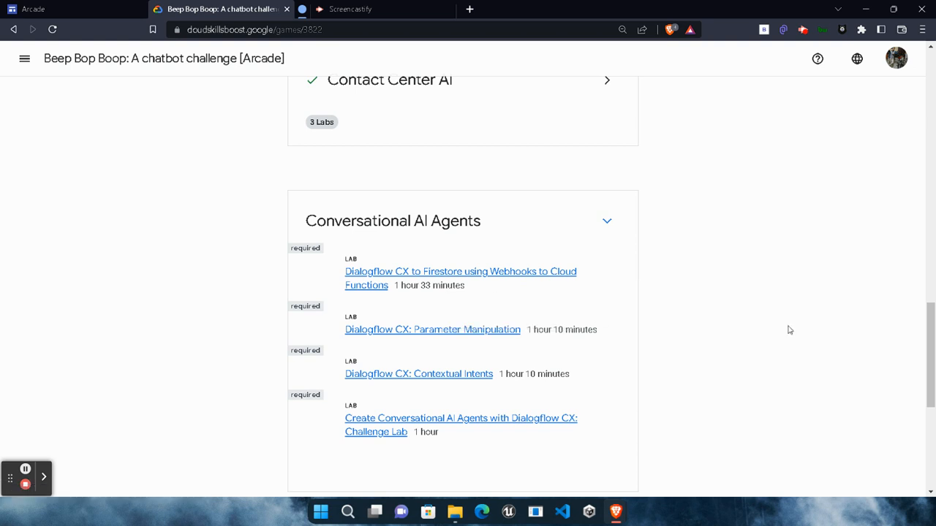
Expand the Contact Center AI, Ramp up and Start Here modules and review the labs through Conversational AI Agents.
scroll(701, 362, "up", 2)
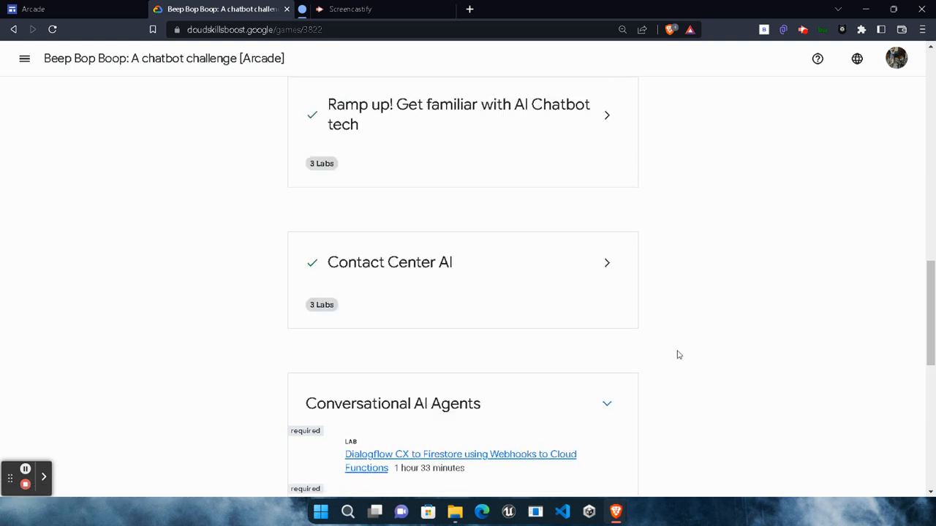
left_click(613, 264)
scroll(599, 315, "up", 4)
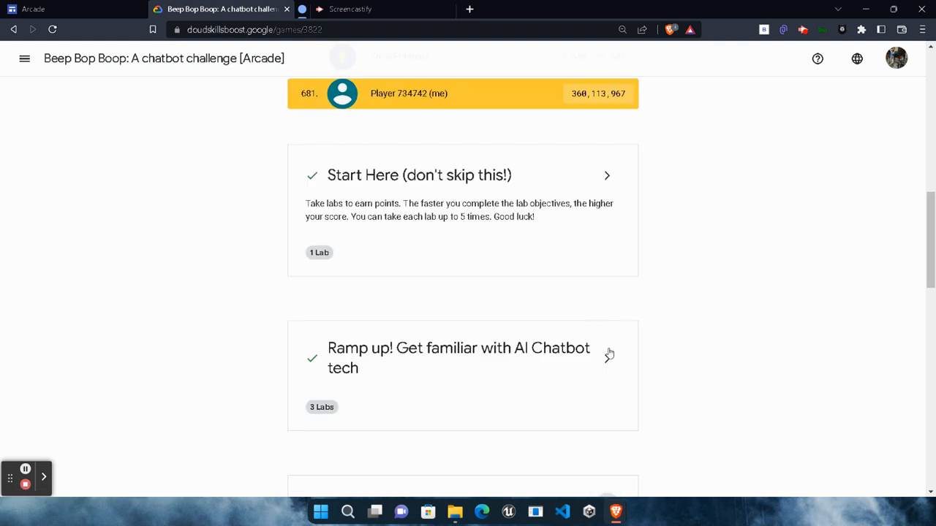
left_click(607, 355)
left_click(607, 177)
scroll(578, 312, "down", 5)
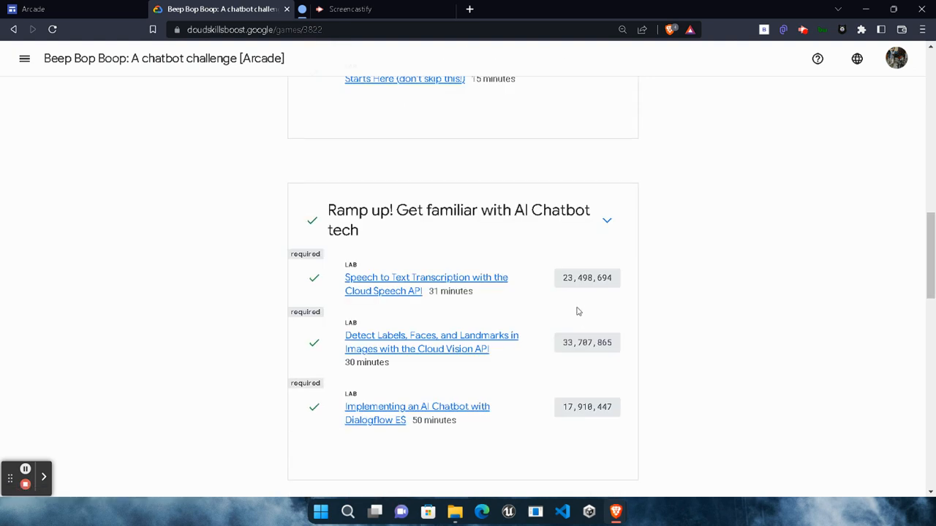
scroll(376, 386, "down", 2)
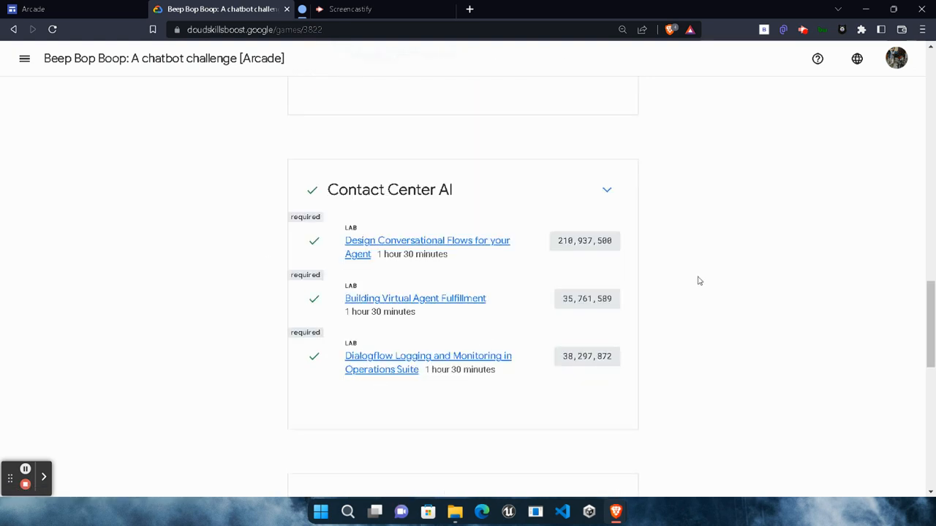
scroll(748, 323, "down", 3)
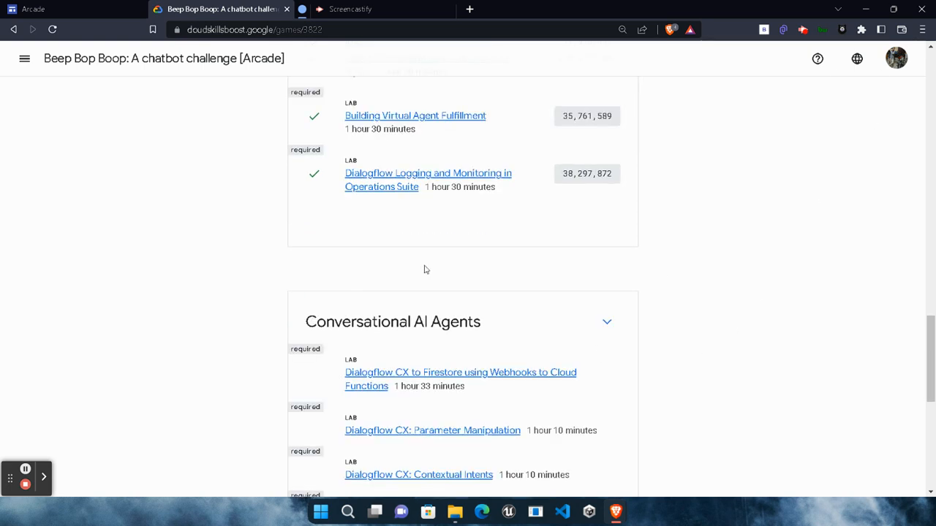
scroll(425, 270, "up", 4)
scroll(502, 329, "down", 4)
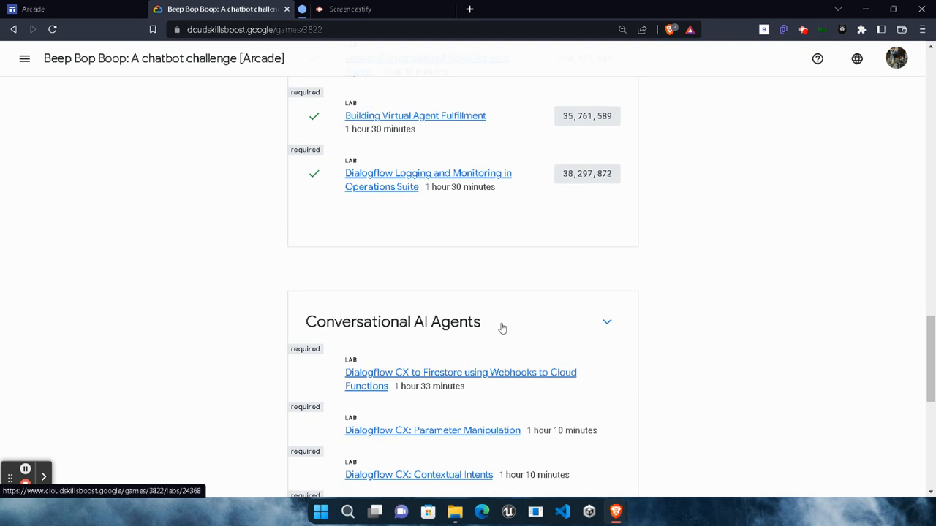
scroll(509, 333, "down", 2)
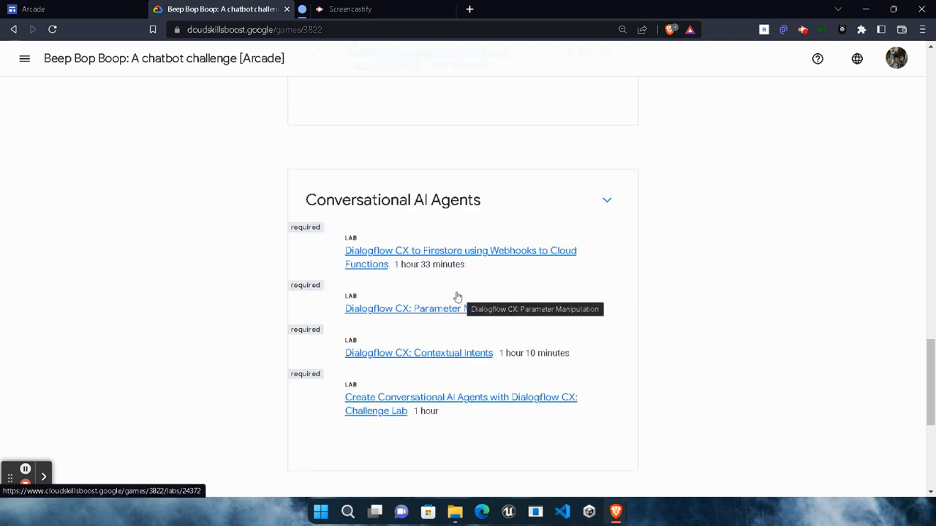
Start the "Dialogflow CX to Firestore using Webhooks to Cloud Functions" lab and open its Google console in a private window.
left_click(368, 268)
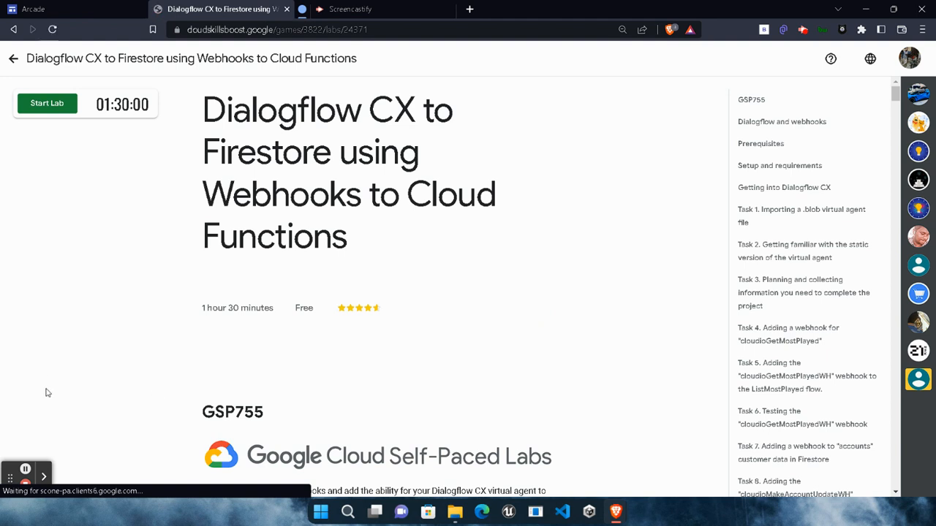
left_click(47, 103)
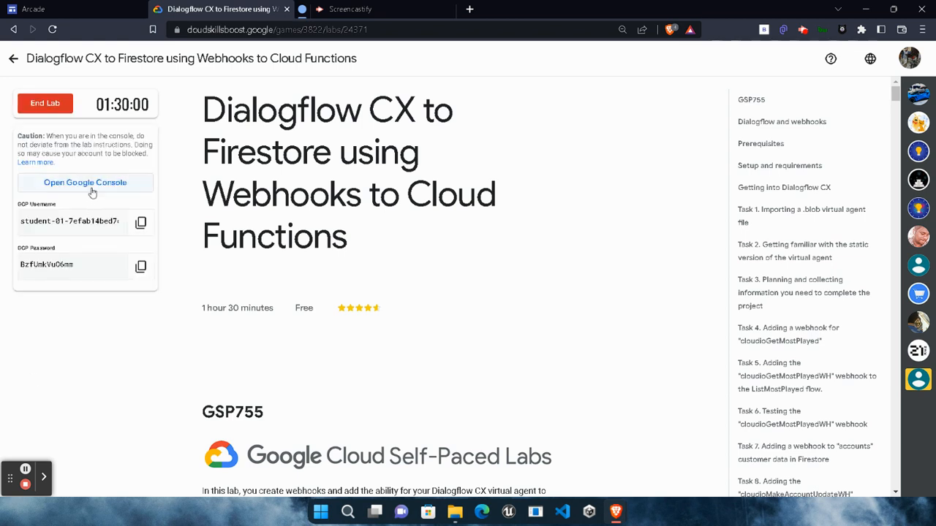
right_click(91, 188)
left_click(146, 227)
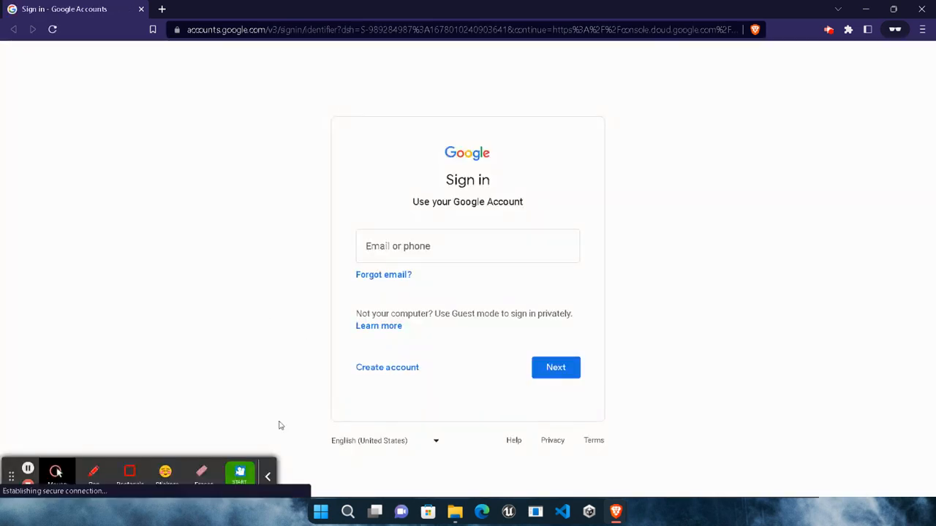
Enter the lab's student username on the Google sign-in page and continue to the password stage.
key("ctrl+v")
left_click(267, 475)
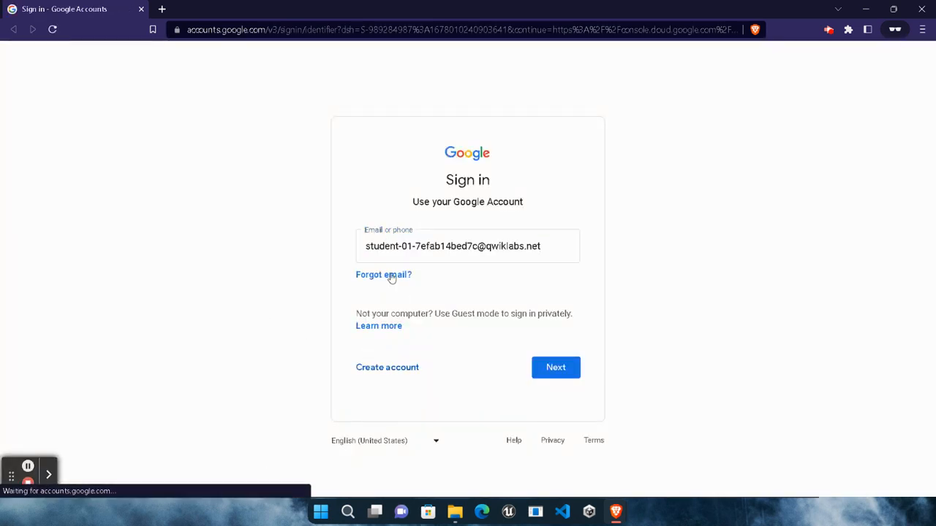
left_click(555, 367)
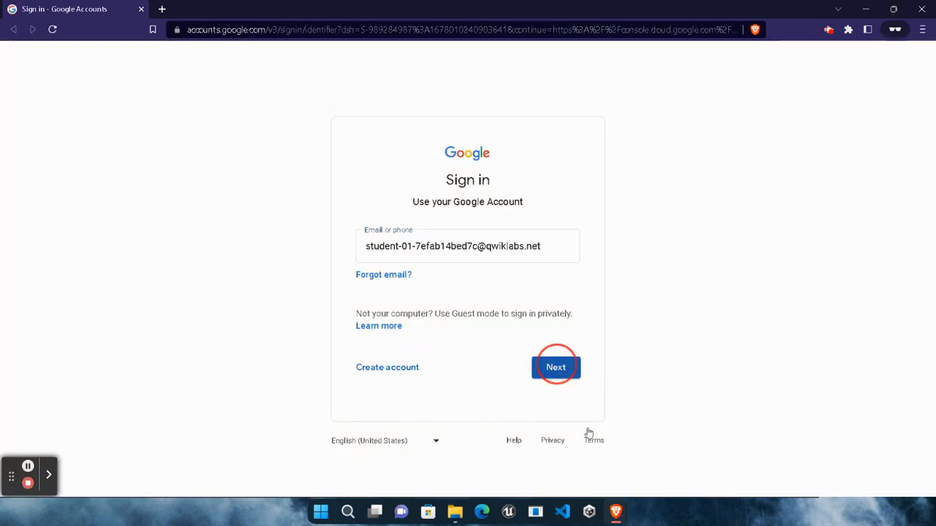
Copy the GCP password from the lab page and submit it as the student account's password.
mouse_move(618, 518)
left_click(480, 447)
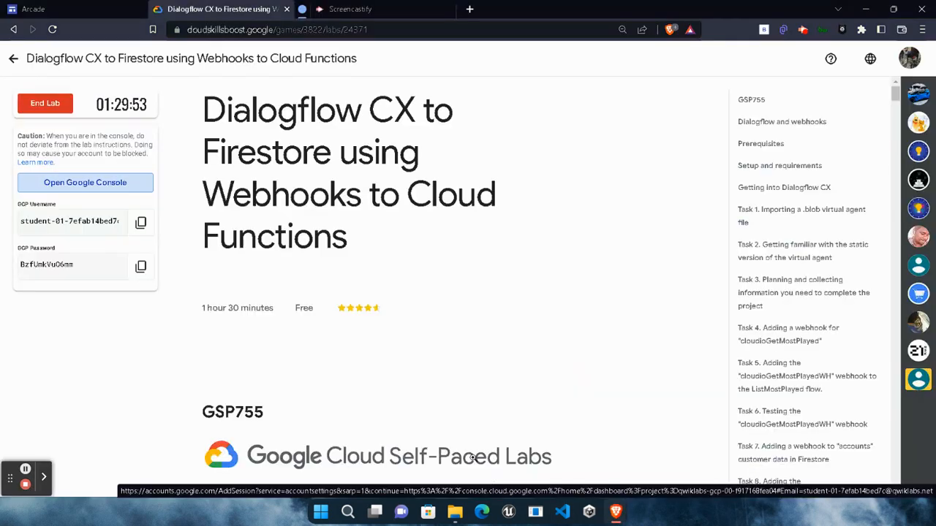
left_click(141, 269)
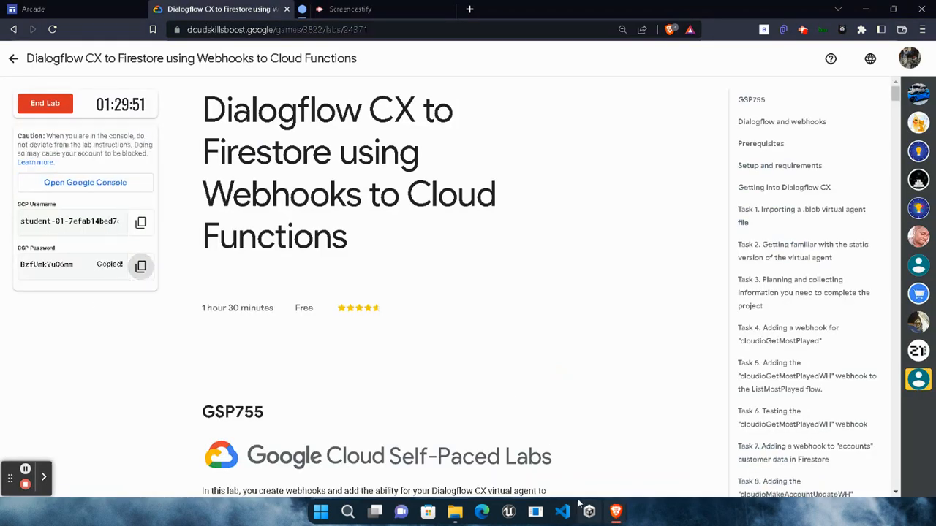
mouse_move(615, 512)
left_click(758, 459)
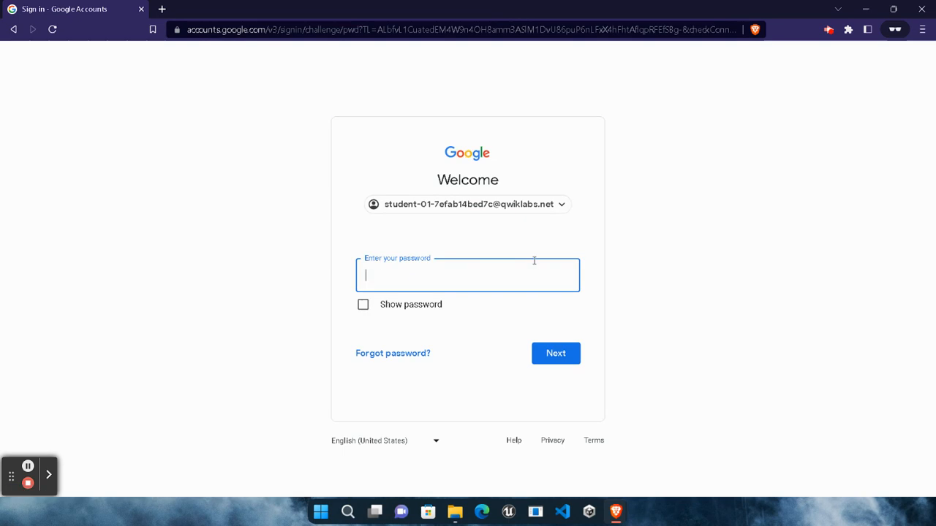
left_click(558, 356)
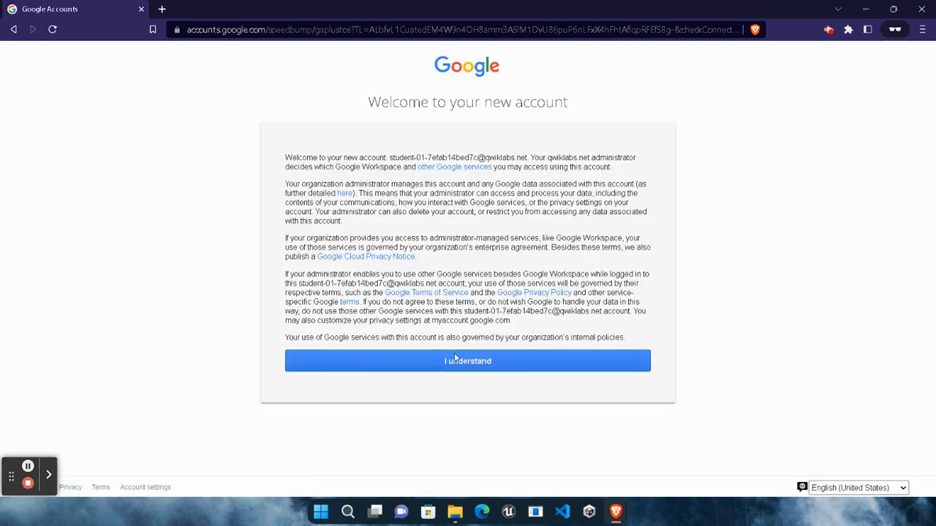
Acknowledge the new account notice and agree to the Google Cloud Terms of Service.
left_click(486, 363)
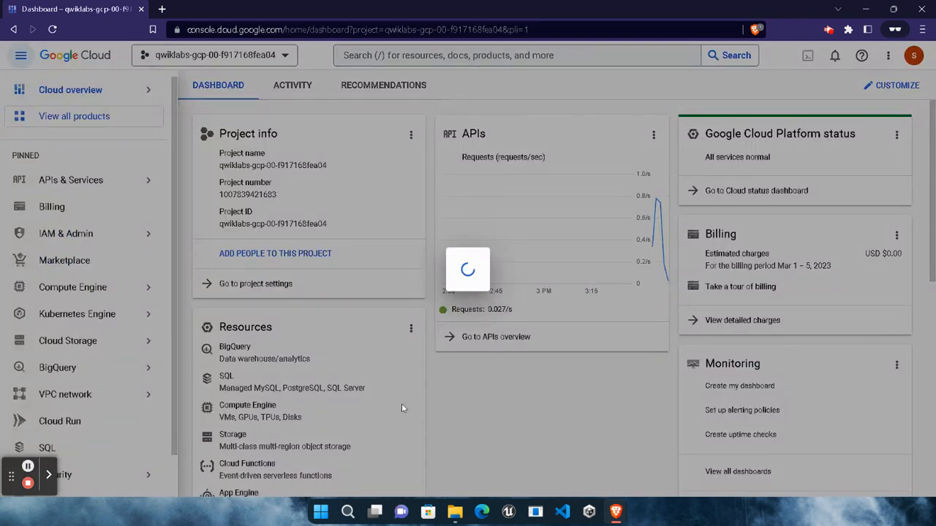
left_click(317, 348)
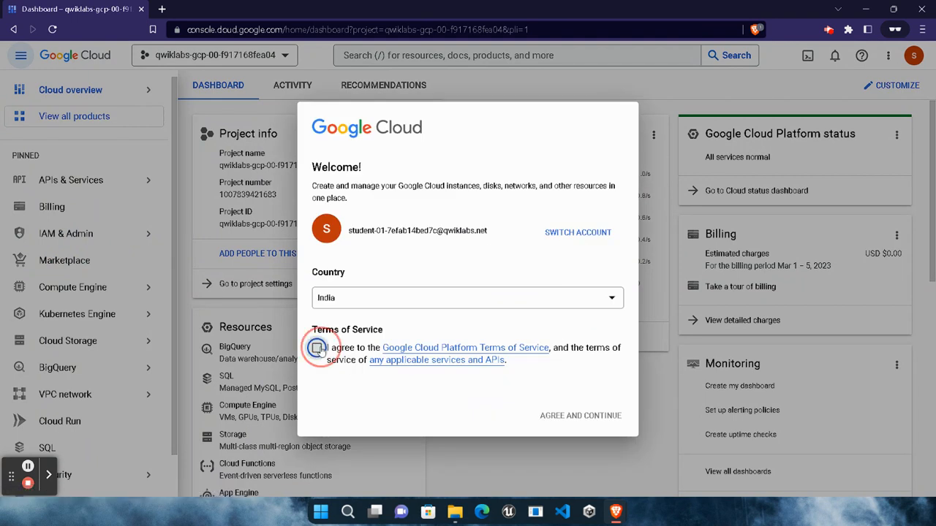
left_click(582, 417)
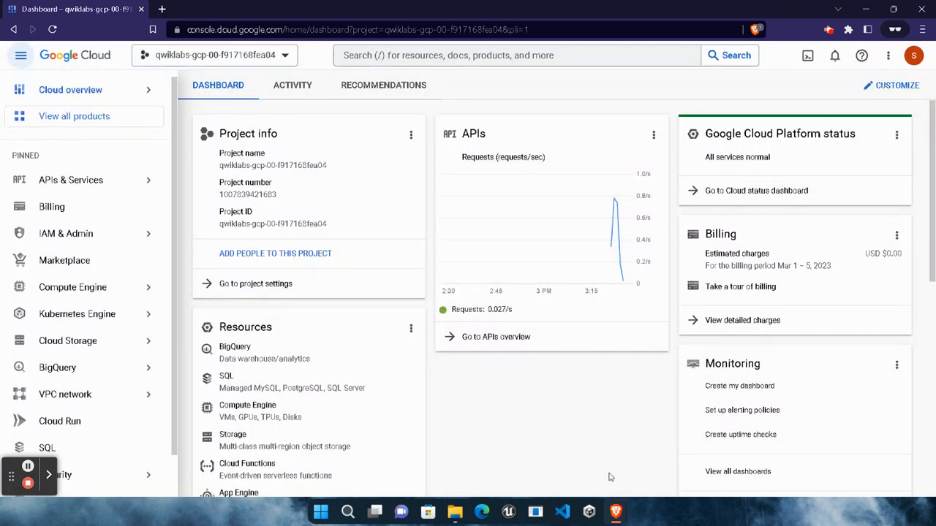
Find the "Getting into Dialogflow CX" section in the lab instructions and copy the address dialogflow.cloud.google.com.
mouse_move(614, 510)
left_click(479, 432)
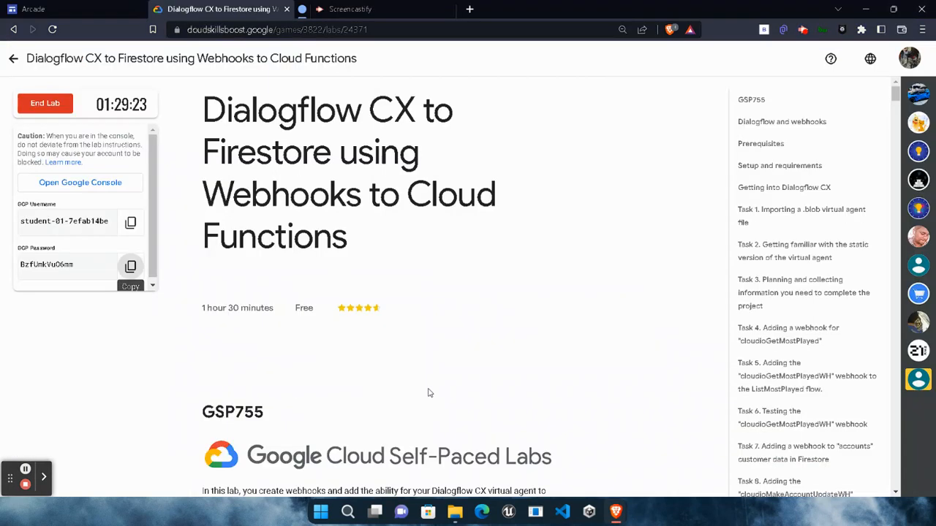
left_click(770, 207)
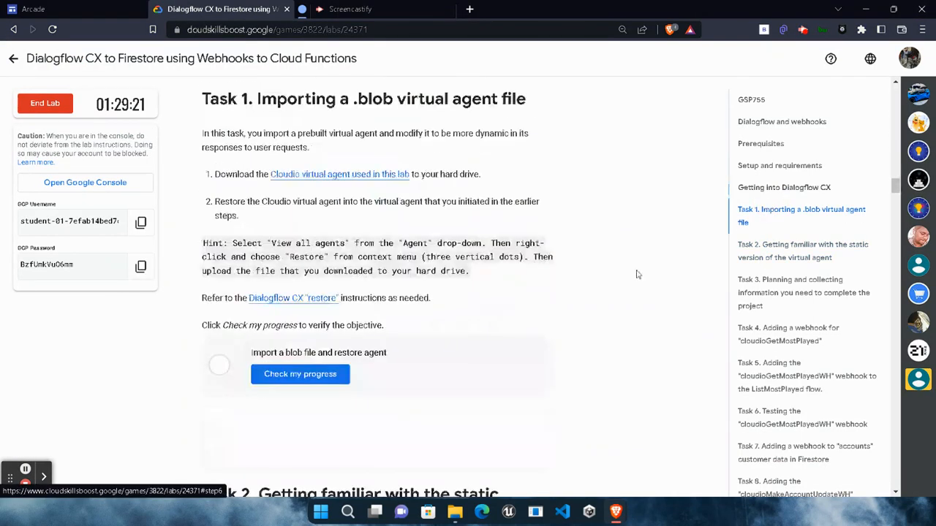
scroll(474, 374, "up", 10)
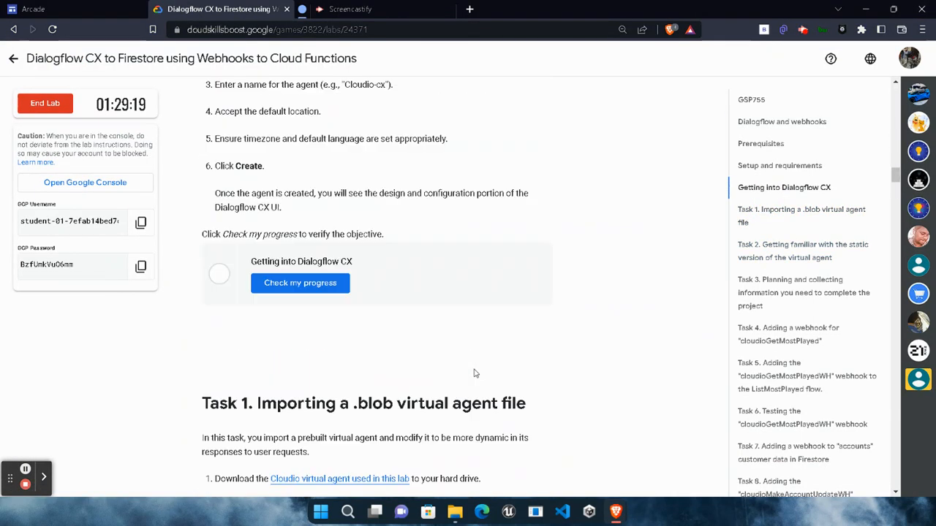
scroll(474, 369, "up", 3)
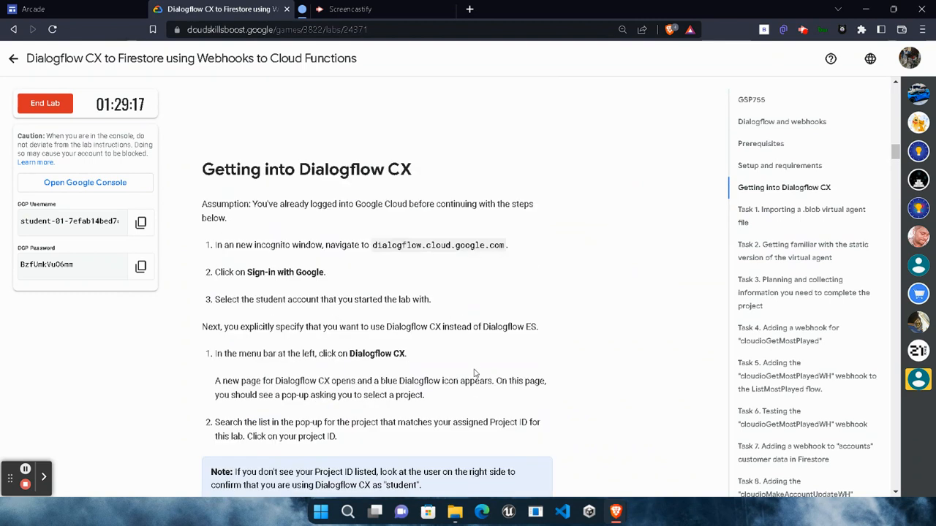
left_click_drag(205, 170, 445, 180)
left_click(563, 259)
left_click_drag(375, 247, 515, 262)
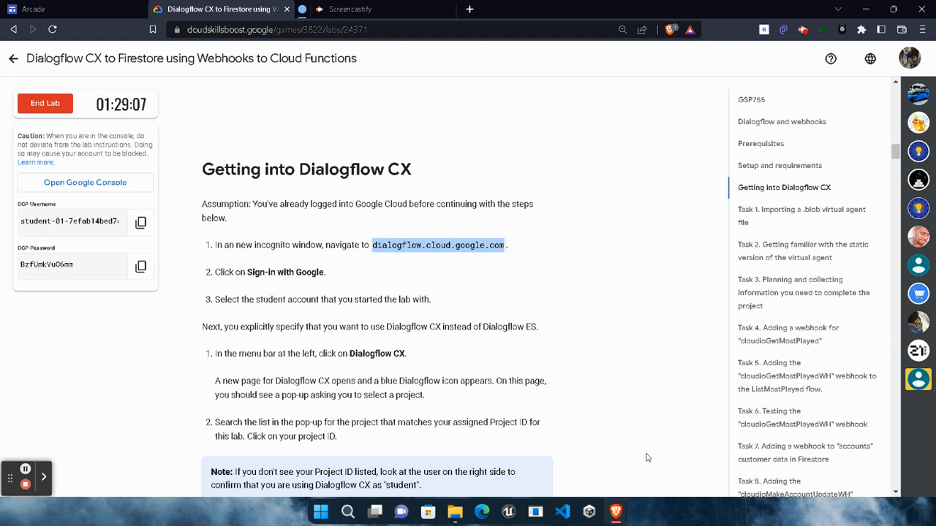
Load dialogflow.cloud.google.com in a new tab of the private window.
mouse_move(616, 512)
left_click(775, 438)
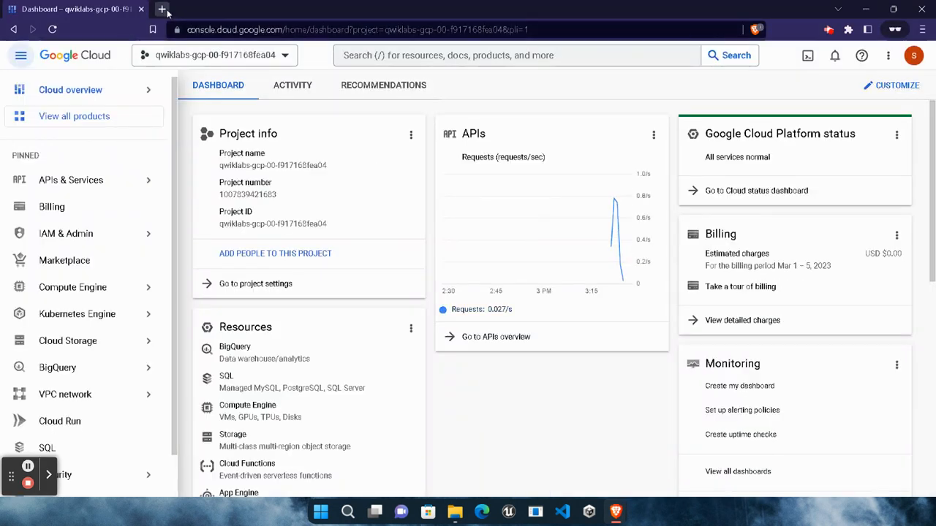
left_click(161, 8)
key("ctrl+v")
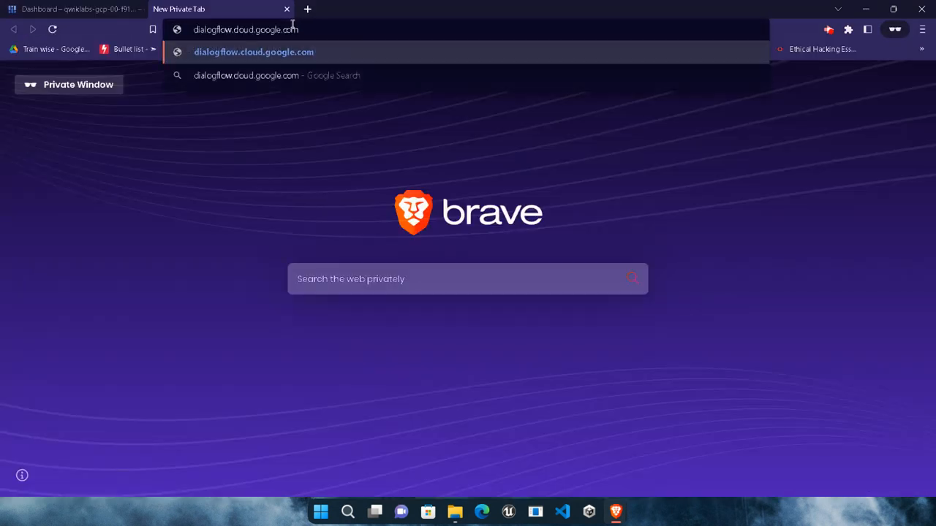
key("Return")
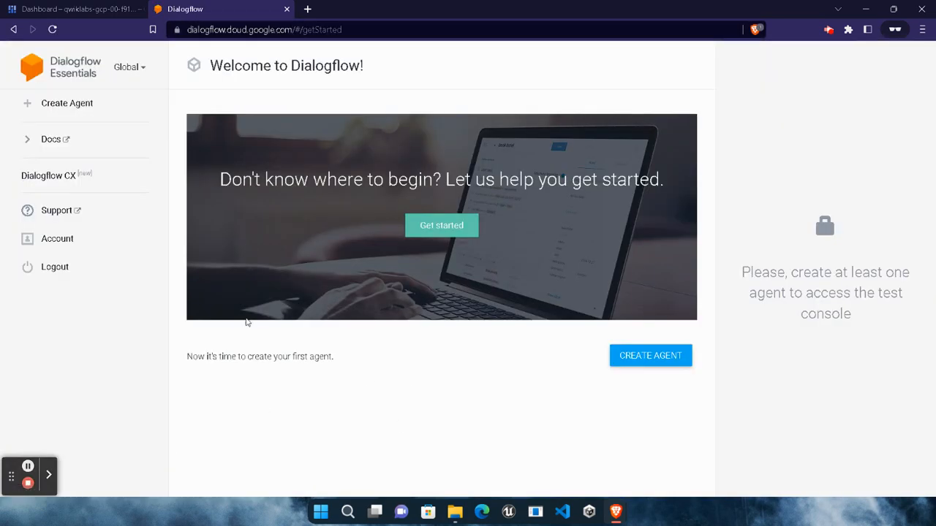
Accept the Dialogflow Terms of Service for the student account.
left_click(474, 231)
left_click(308, 212)
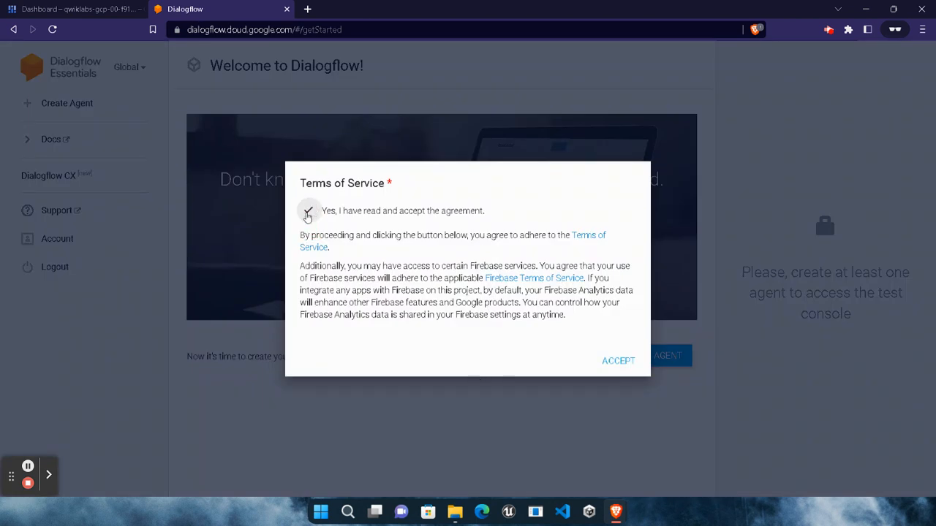
left_click(614, 358)
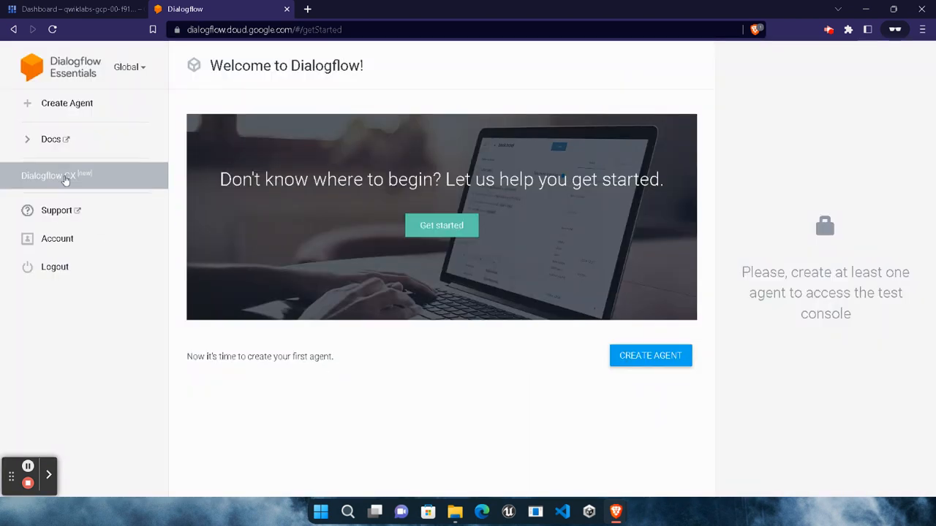
Open Dialogflow CX with the lab's qwiklabs-gcp project and enable the Dialogflow API, cancelling the request to add billing.
left_click(65, 178)
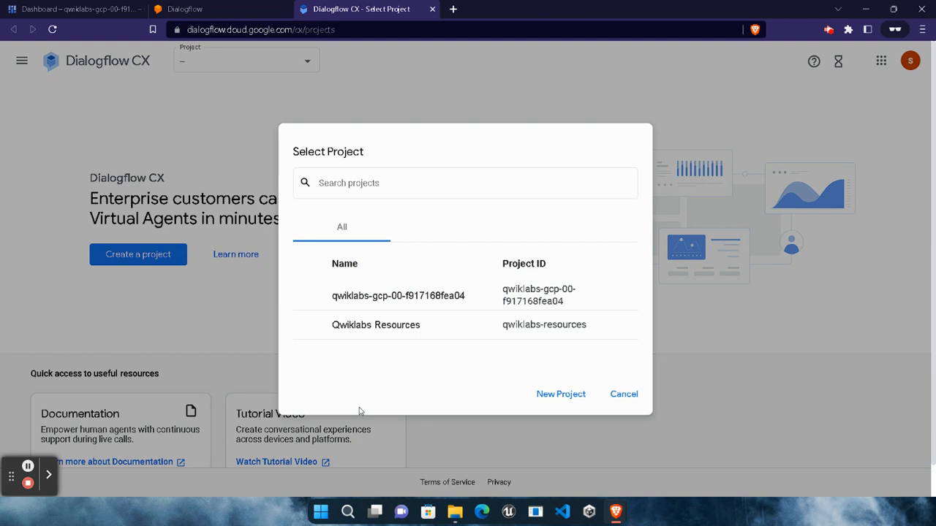
left_click(368, 308)
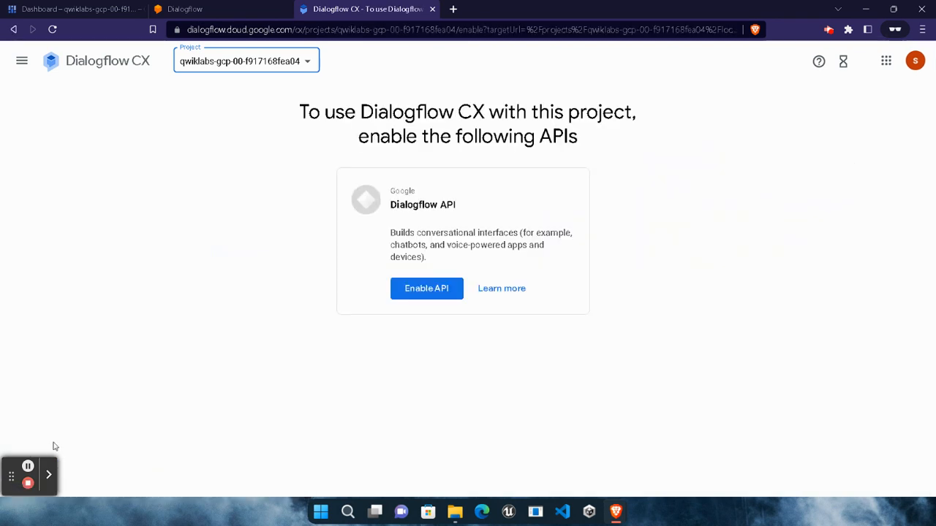
left_click(440, 295)
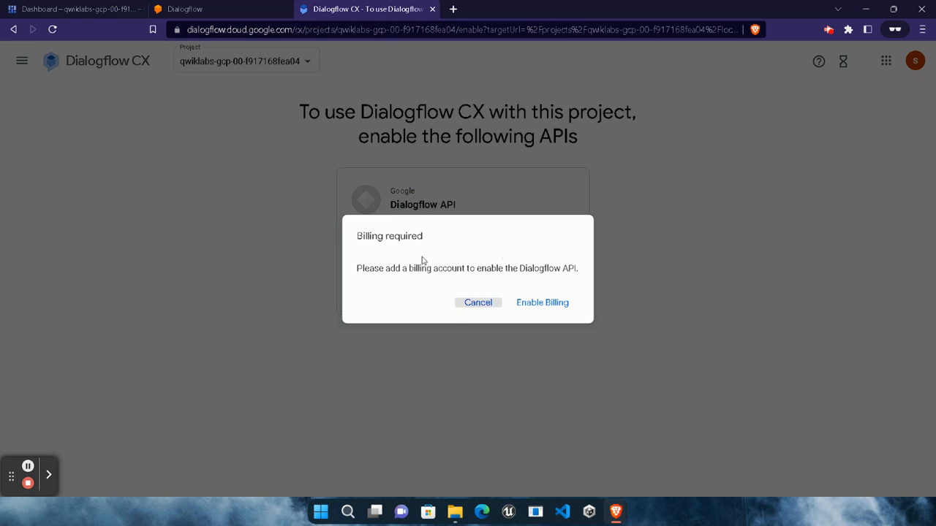
left_click(472, 305)
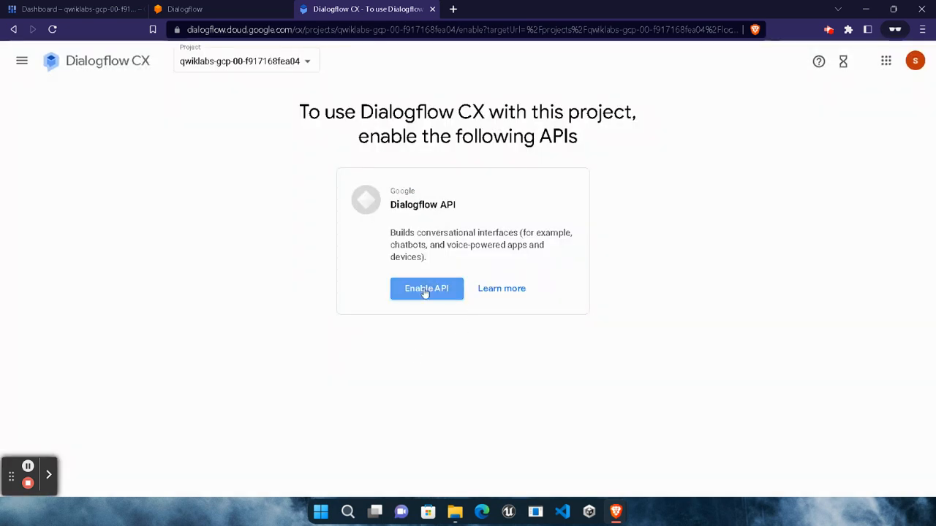
left_click(425, 291)
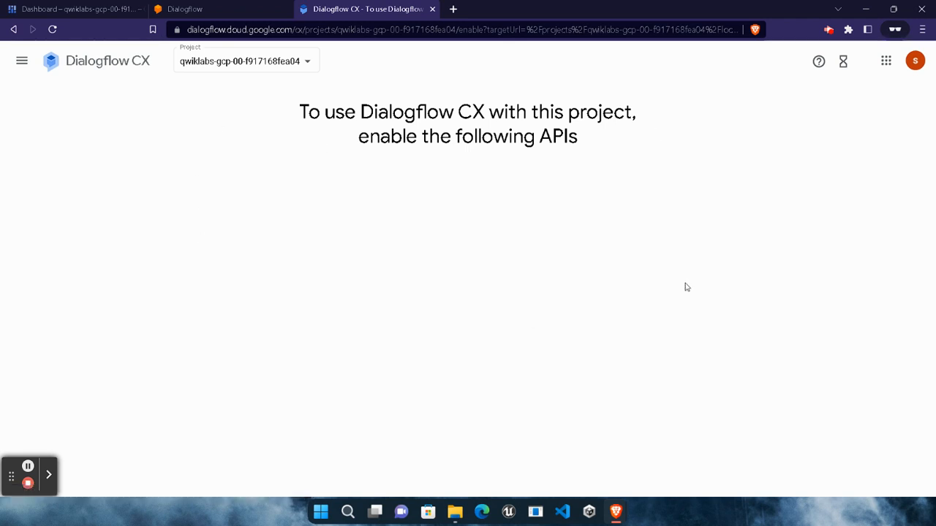
mouse_move(616, 512)
left_click(512, 457)
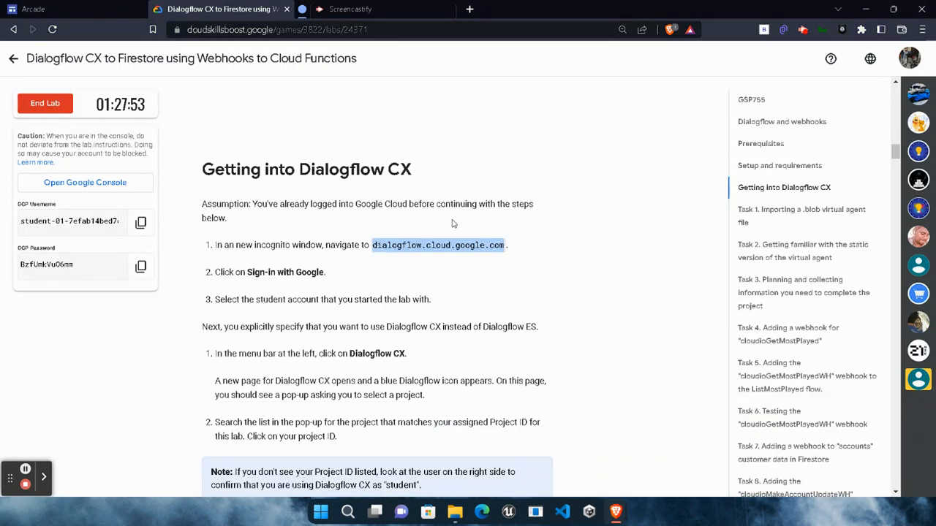
right_click(446, 242)
left_click(462, 241)
mouse_move(616, 512)
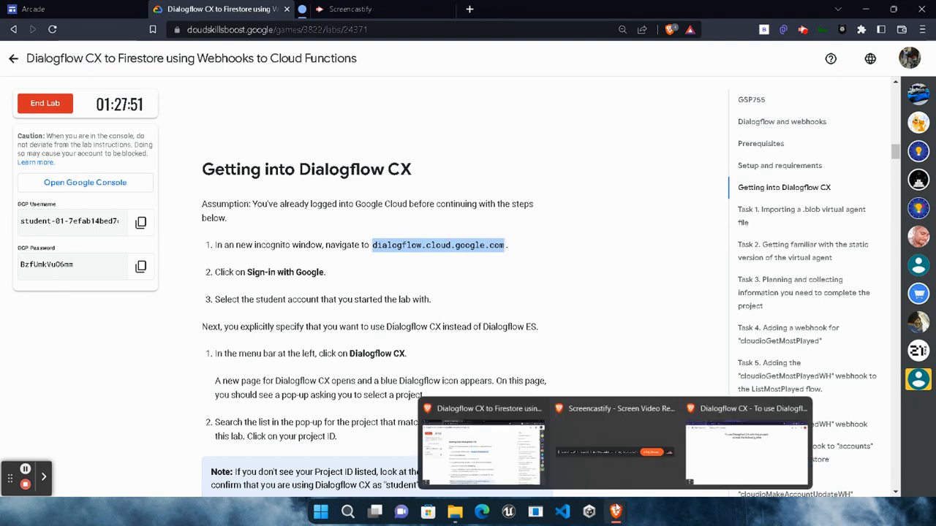
left_click(747, 450)
left_click(451, 9)
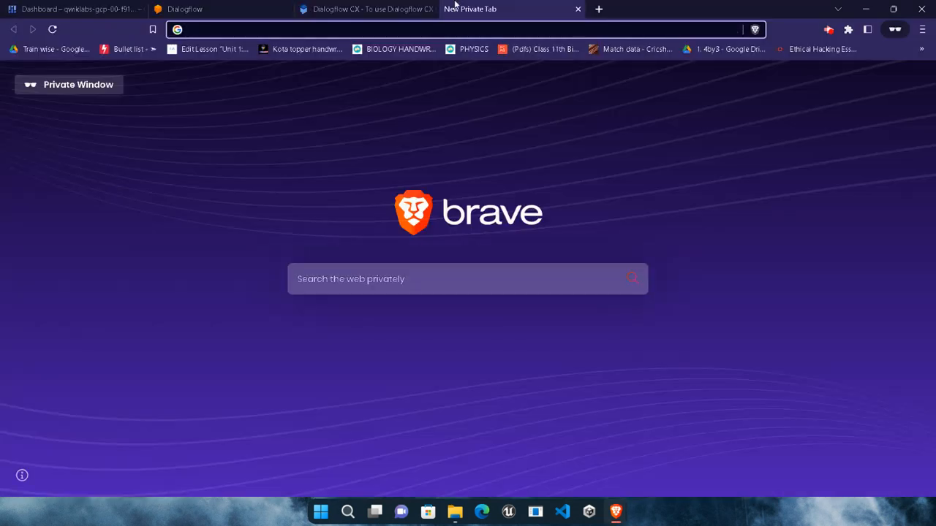
key("ctrl+v")
Reopen Dialogflow CX from the Dialogflow Essentials page, close the leftover tabs, and select the lab's qwiklabs-gcp project.
left_click(202, 5)
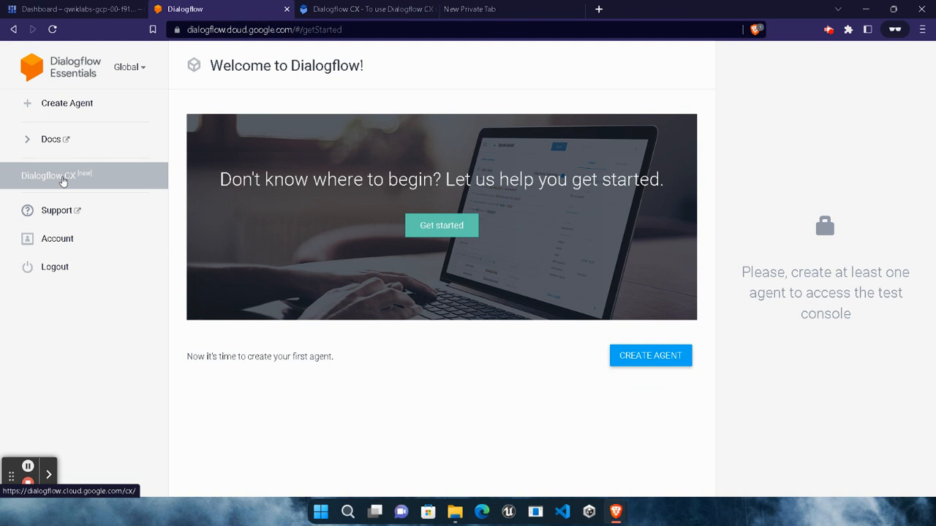
left_click(63, 182)
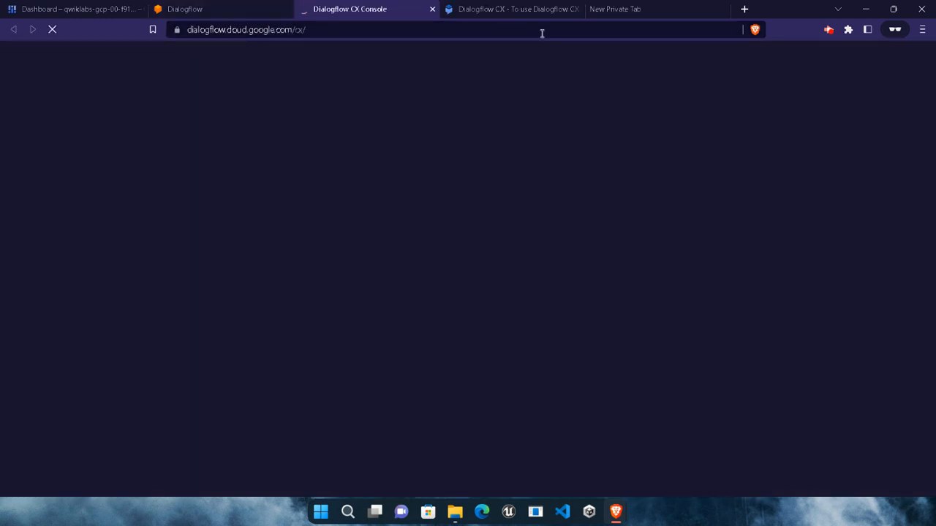
left_click(505, 9)
left_click(369, 6)
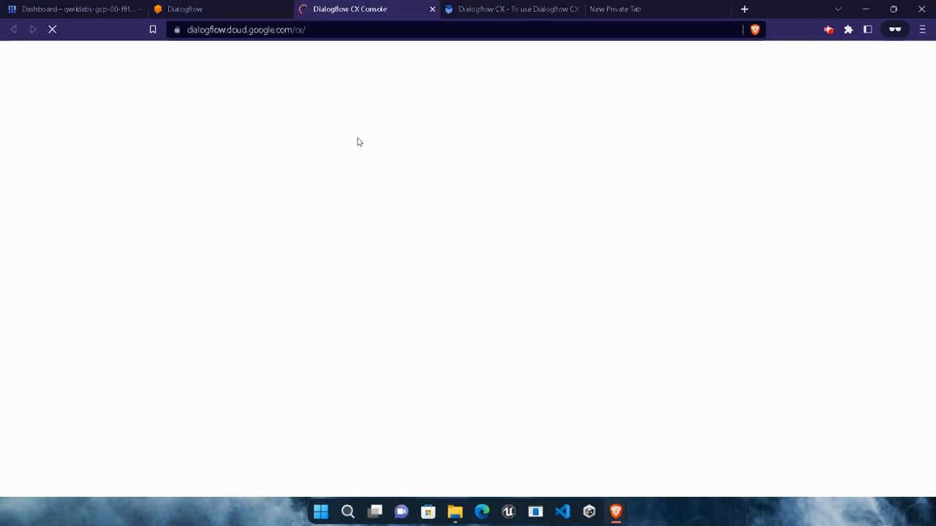
left_click(579, 14)
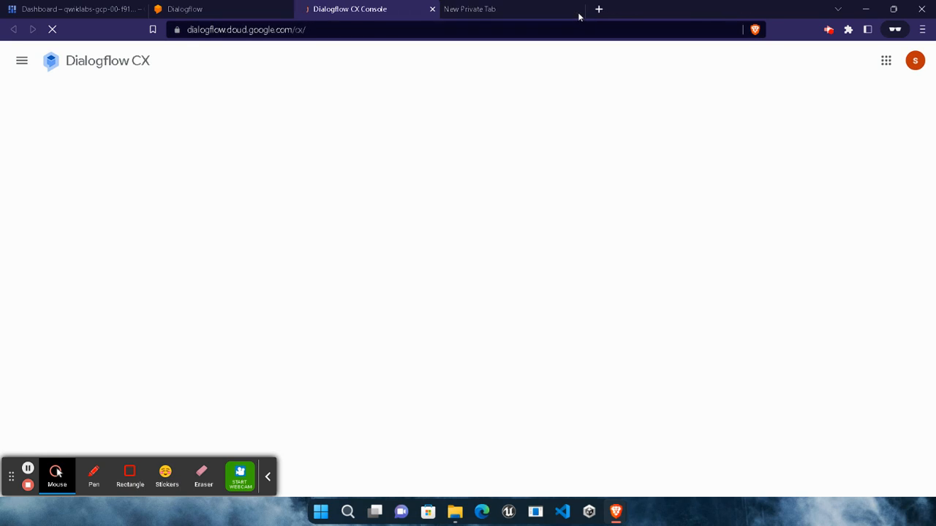
left_click(577, 11)
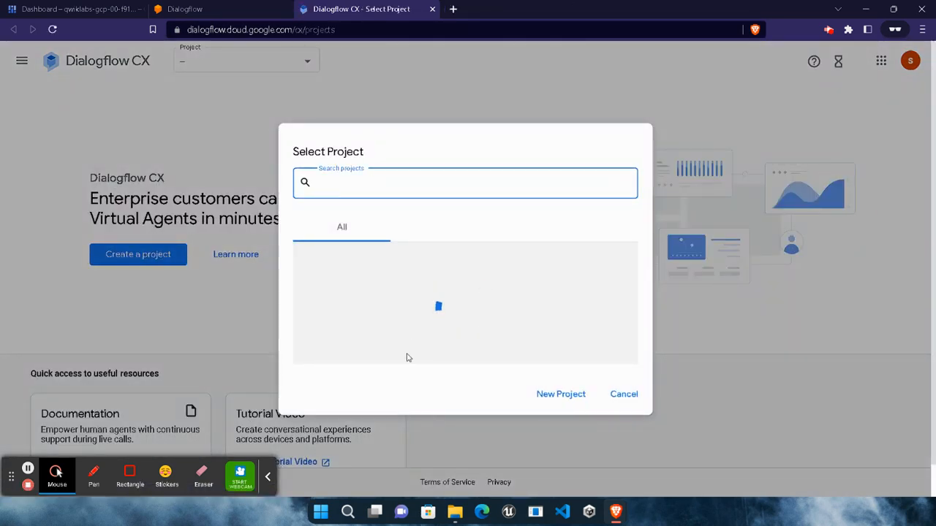
left_click(391, 303)
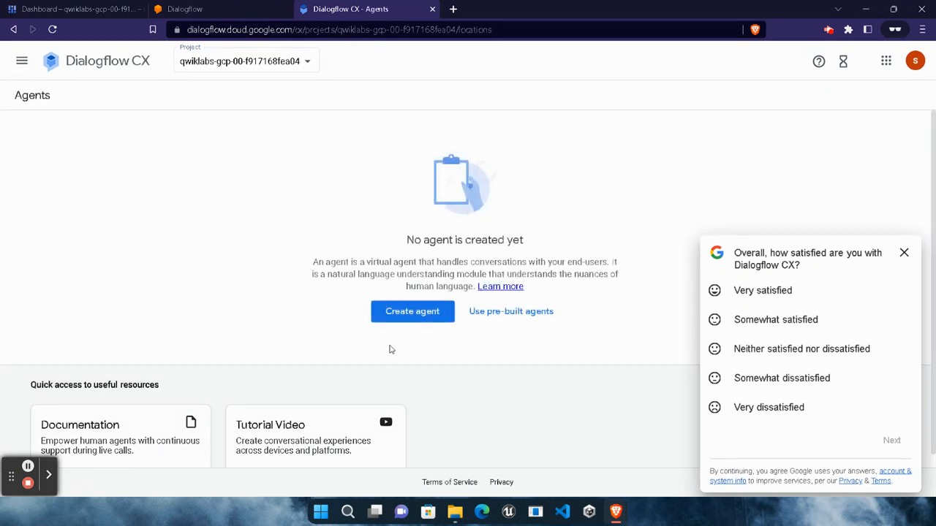
Start creating an agent and enter the display name Cloudio-cx, copied from the lab instructions.
left_click(402, 311)
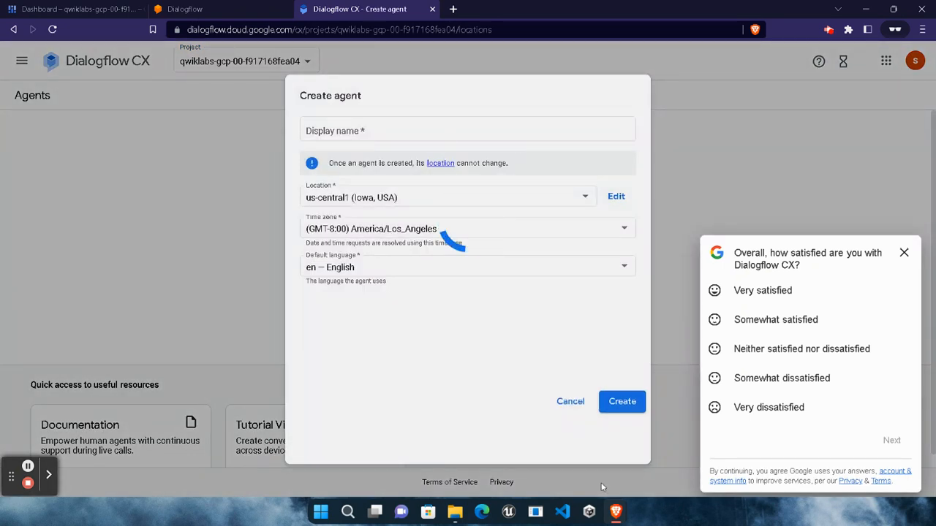
mouse_move(615, 512)
left_click(497, 446)
scroll(464, 379, "down", 5)
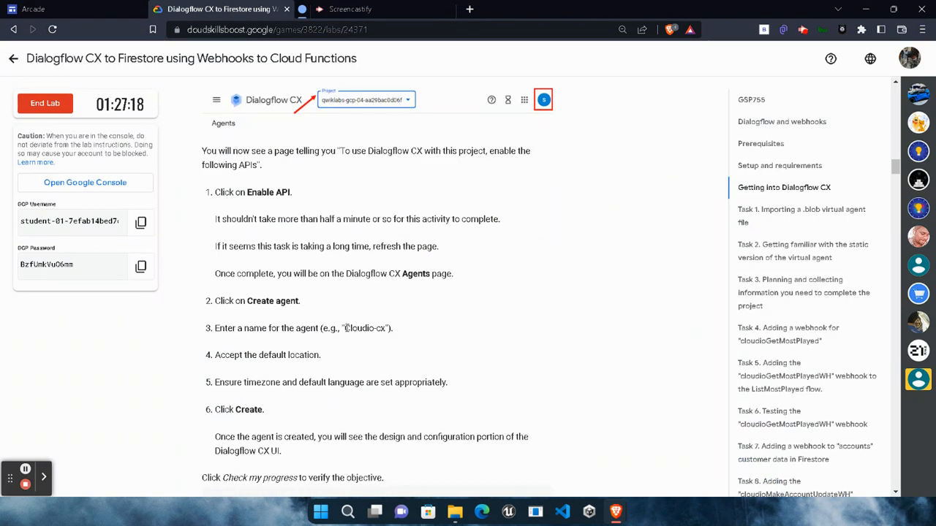
left_click_drag(346, 329, 385, 330)
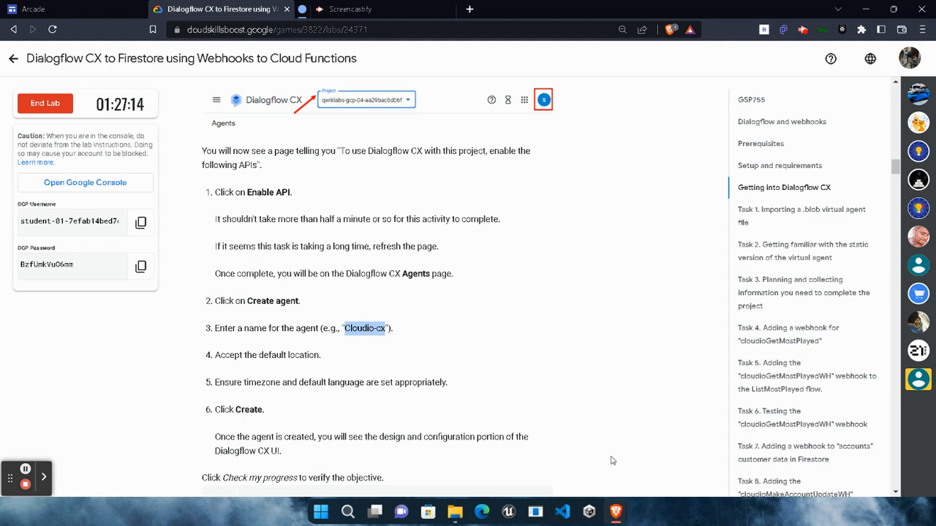
mouse_move(616, 512)
left_click(805, 431)
left_click(412, 127)
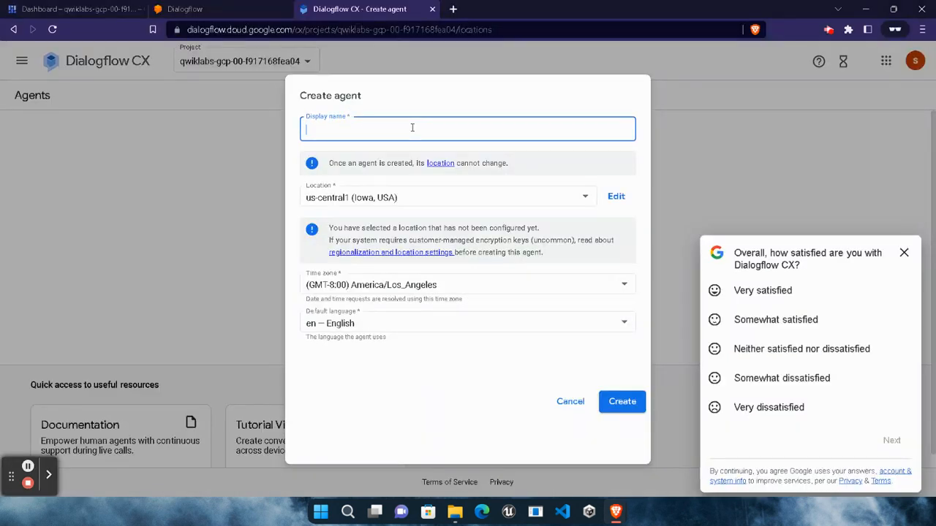
key("ctrl+v")
Dismiss the satisfaction survey, set the agent's location to global (Global serving, data-at-rest in US), and create the agent.
left_click(904, 252)
left_click(340, 196)
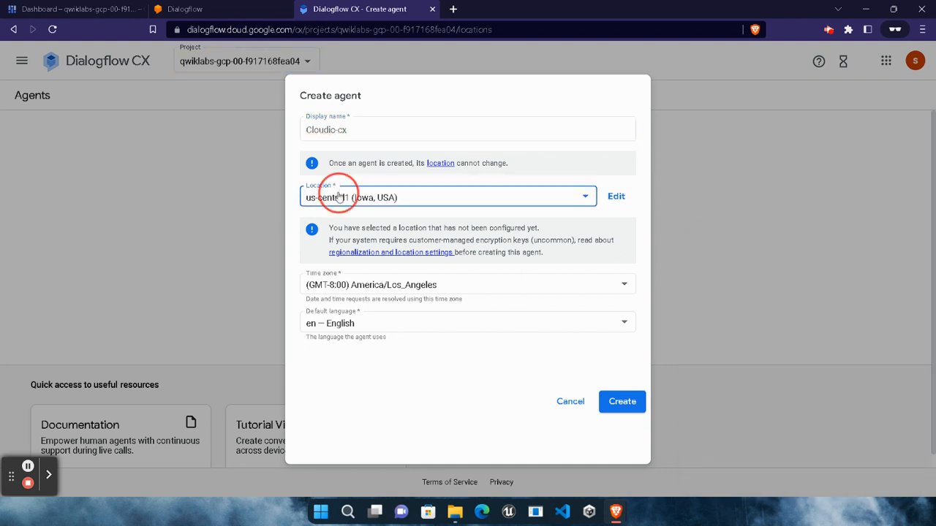
scroll(384, 326, "down", 4)
left_click(388, 326)
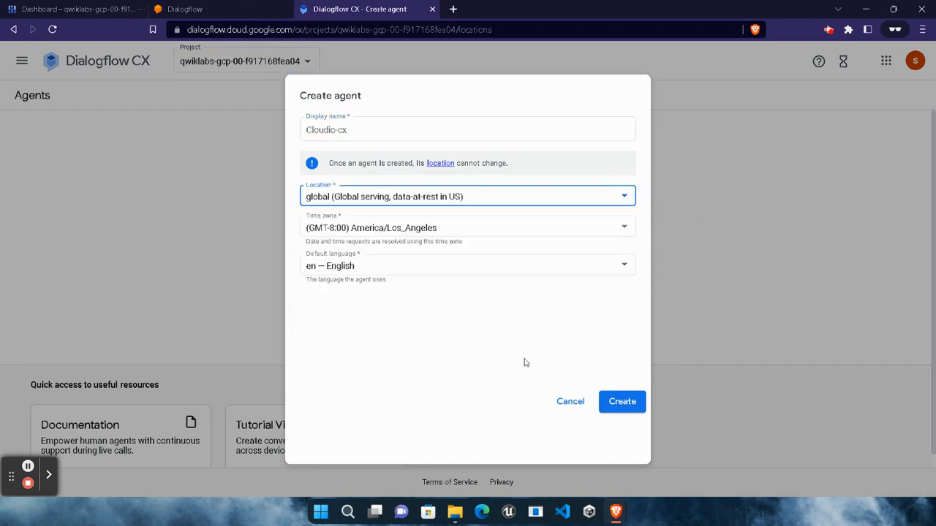
left_click(622, 402)
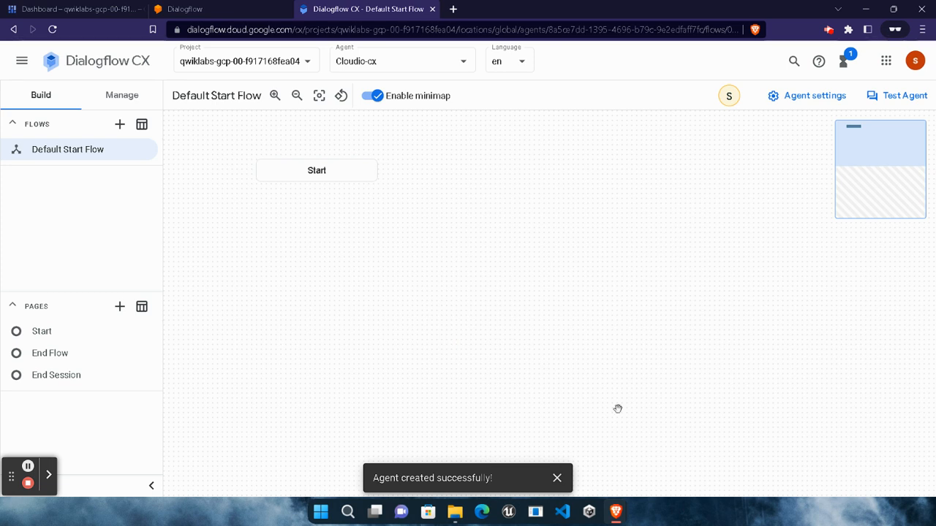
Look for exported_agent_Cloudio-cx.blob among the recent files in File Explorer, then return to the agent page.
mouse_move(452, 512)
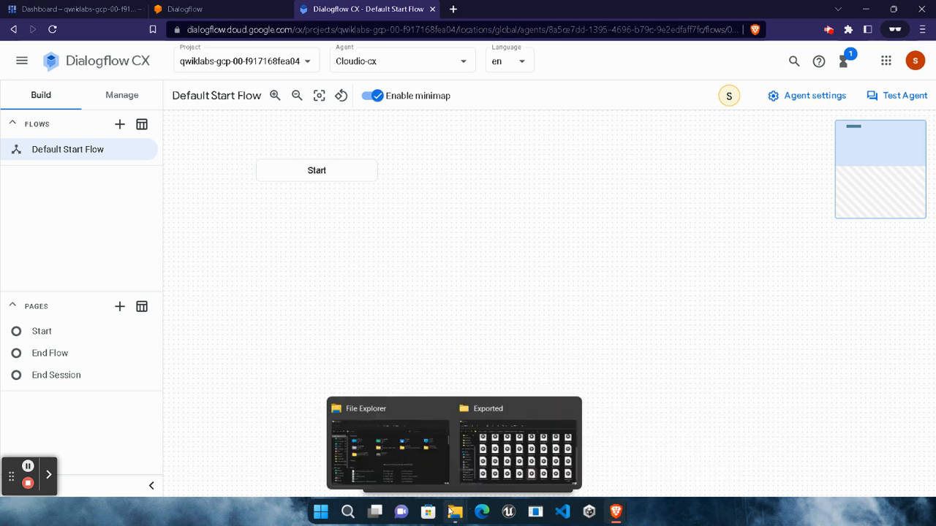
left_click(424, 474)
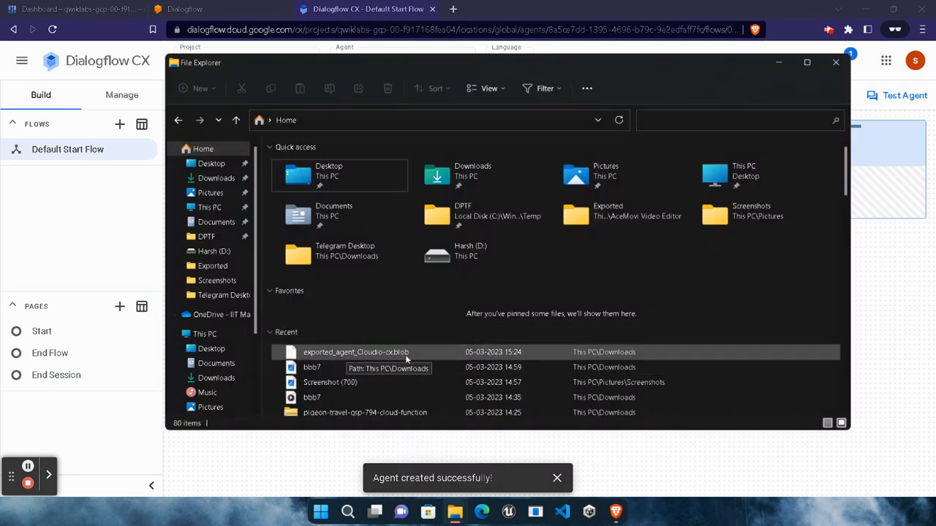
left_click(779, 64)
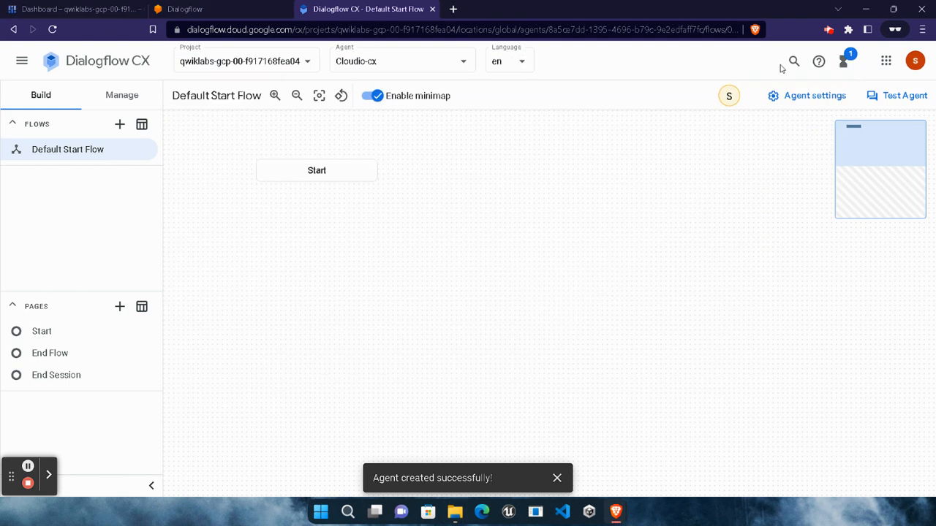
Show all agents and open the restore dialog for the Cloudio-cx agent.
left_click(462, 60)
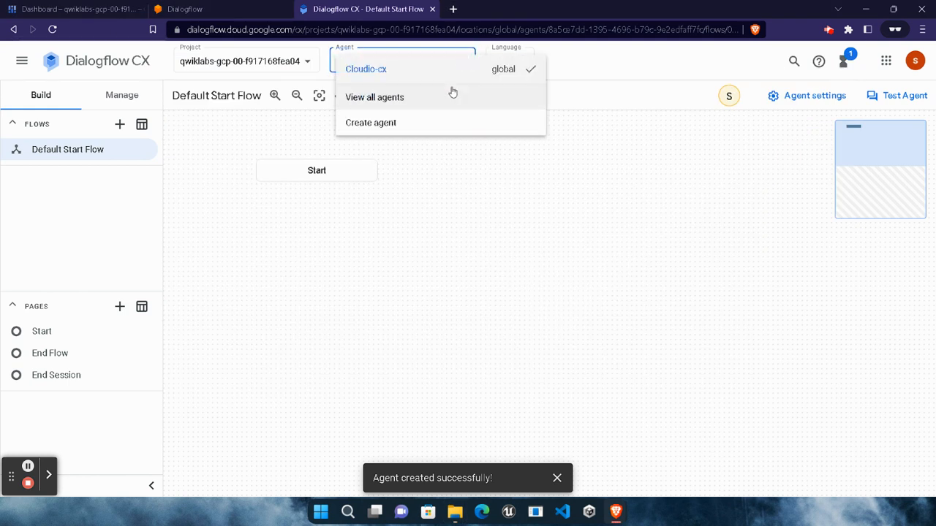
left_click(447, 109)
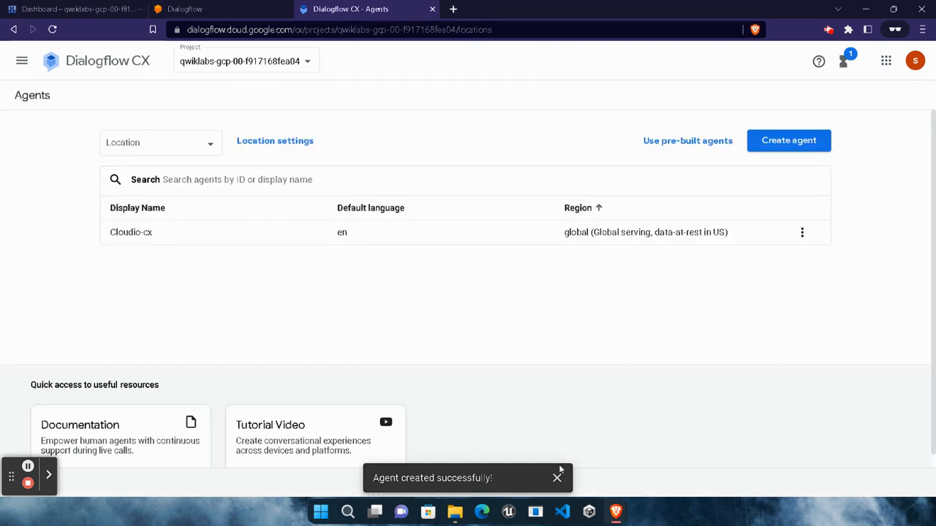
left_click(557, 475)
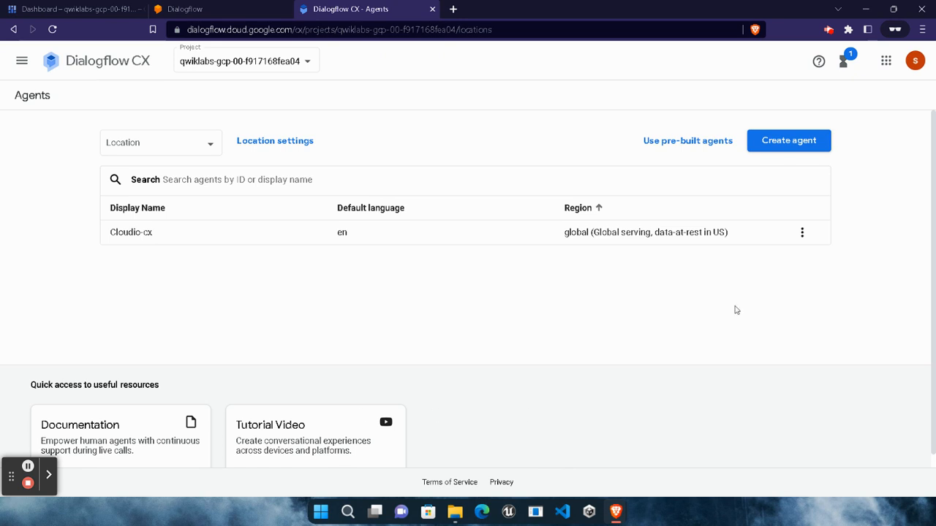
left_click(802, 232)
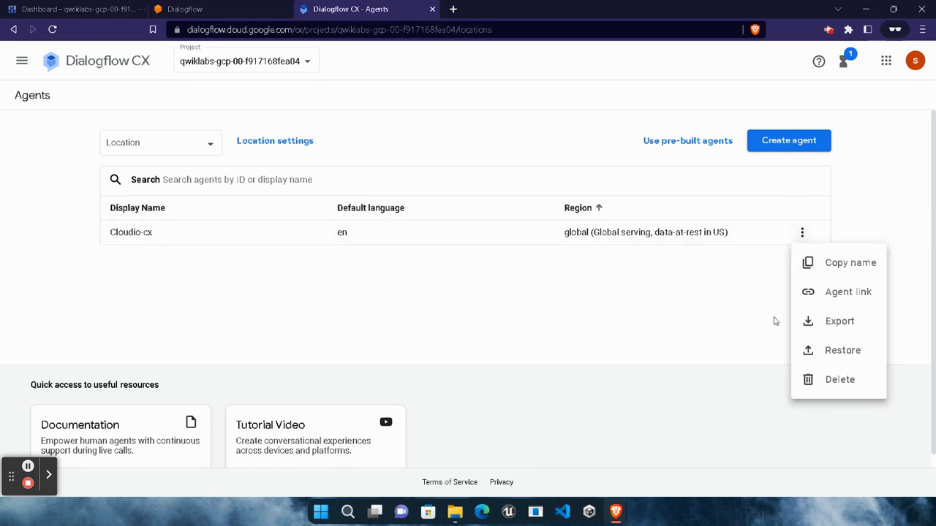
left_click(810, 350)
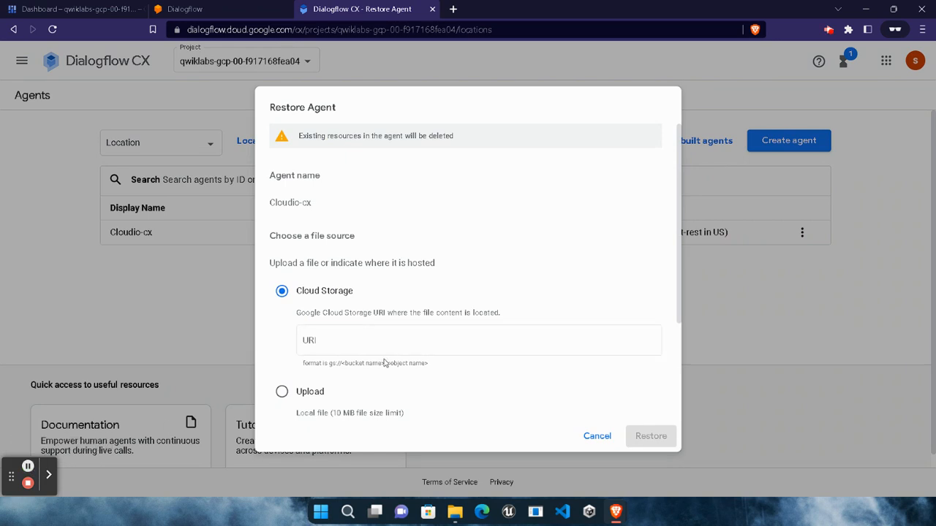
Restore the Cloudio-cx agent by uploading the local file exported_agent_Cloudio-cx.blob.
scroll(340, 252, "down", 2)
left_click(282, 247)
left_click(474, 276)
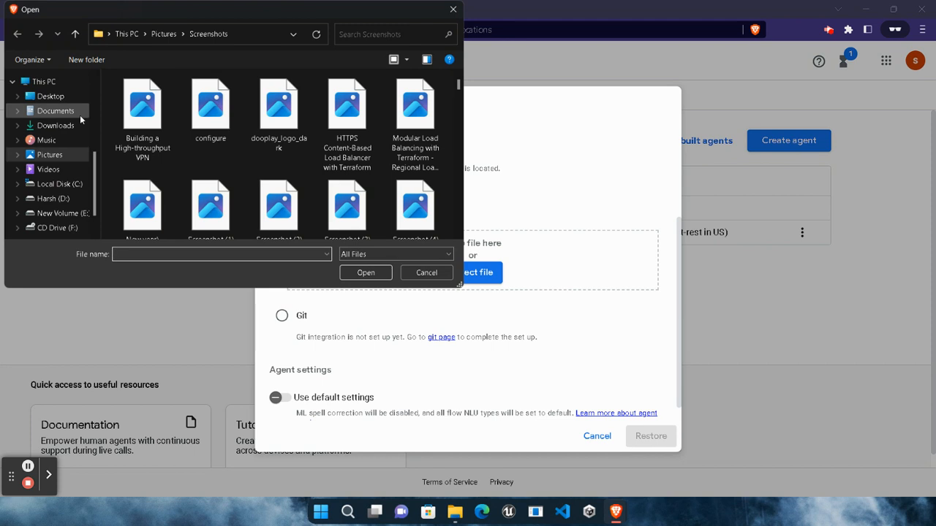
scroll(66, 95, "up", 5)
left_click(63, 80)
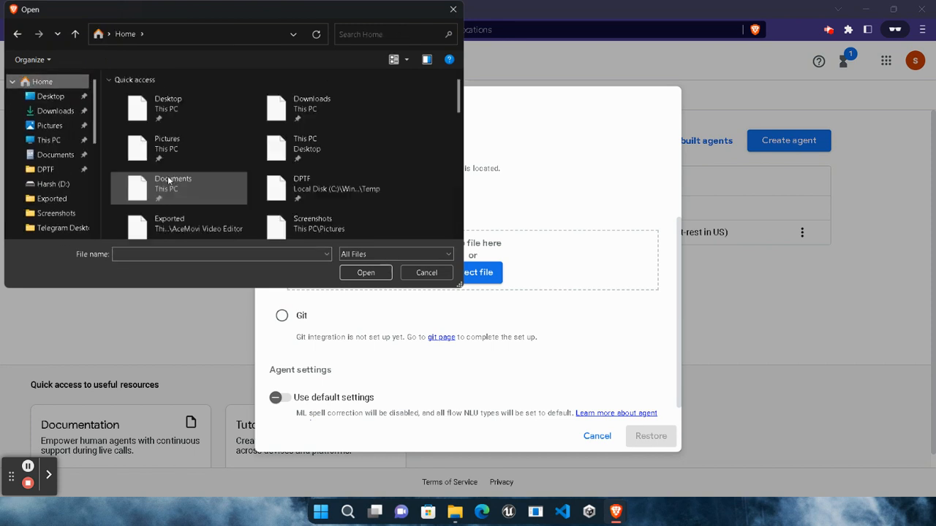
double_click(174, 184)
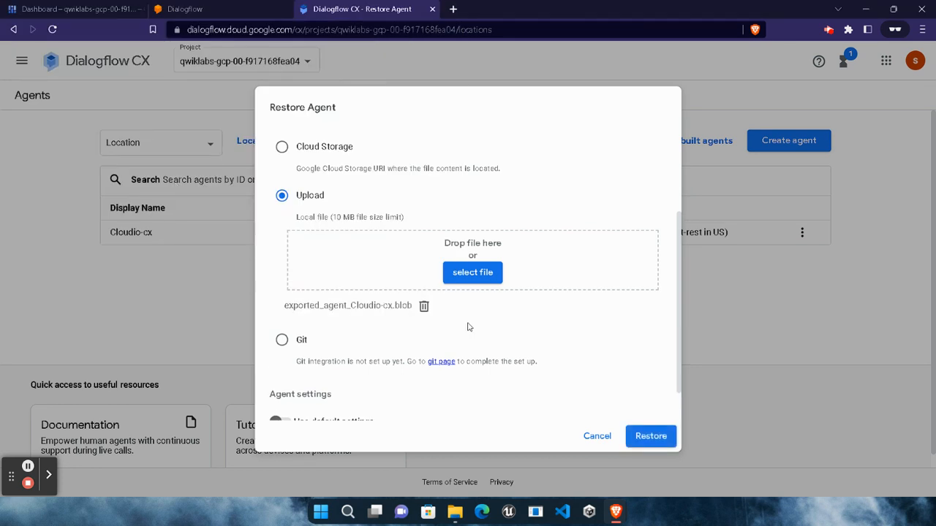
left_click(650, 439)
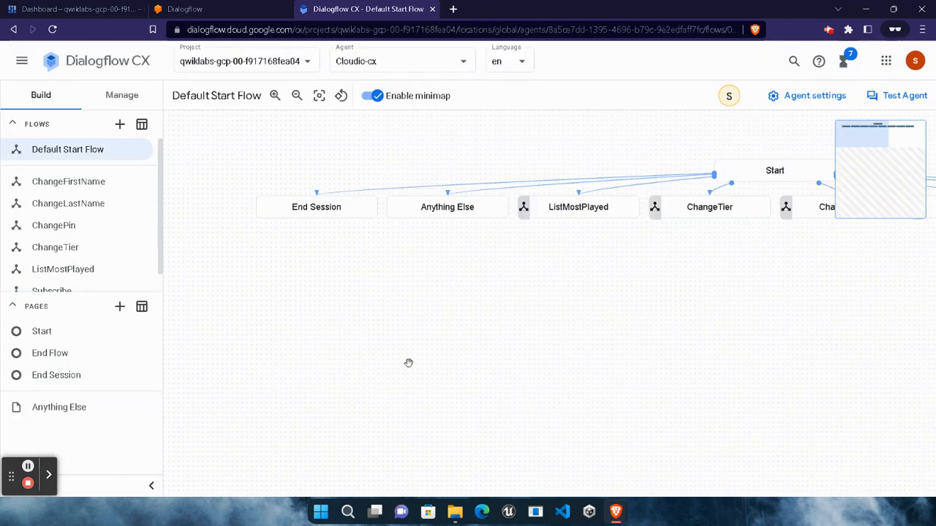
Open the cloudioGetMostPlayedWH webhook of the restored agent for editing.
left_click(108, 96)
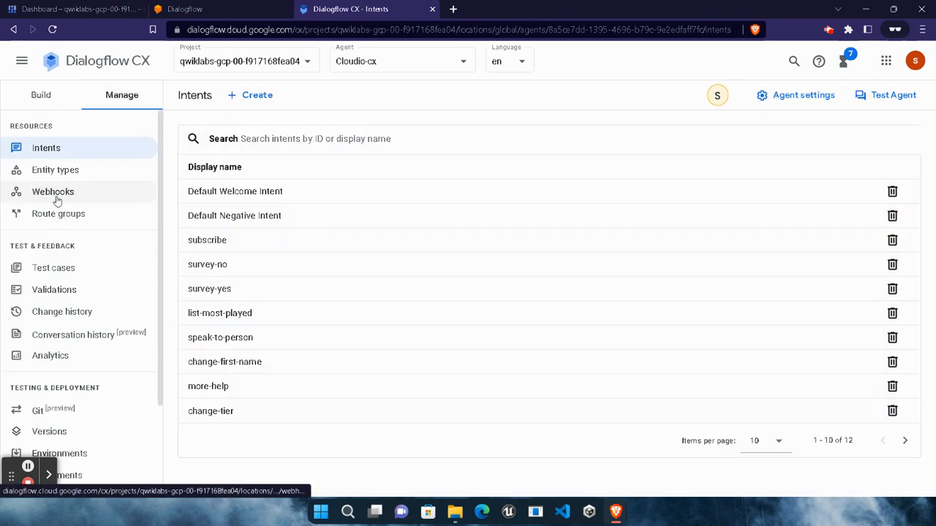
left_click(57, 197)
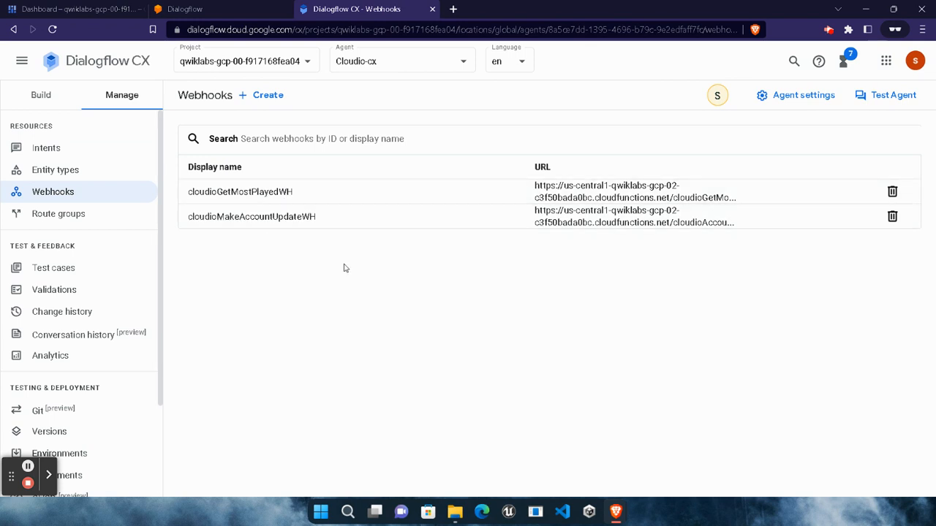
left_click(572, 194)
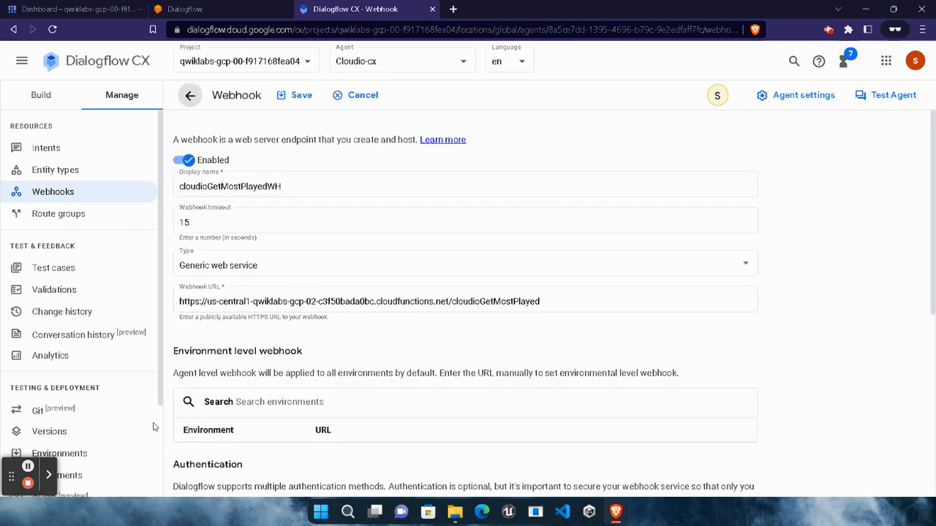
Copy the lab's project ID from the project selector in the Google Cloud console and return to the Dialogflow tabs.
left_click(81, 8)
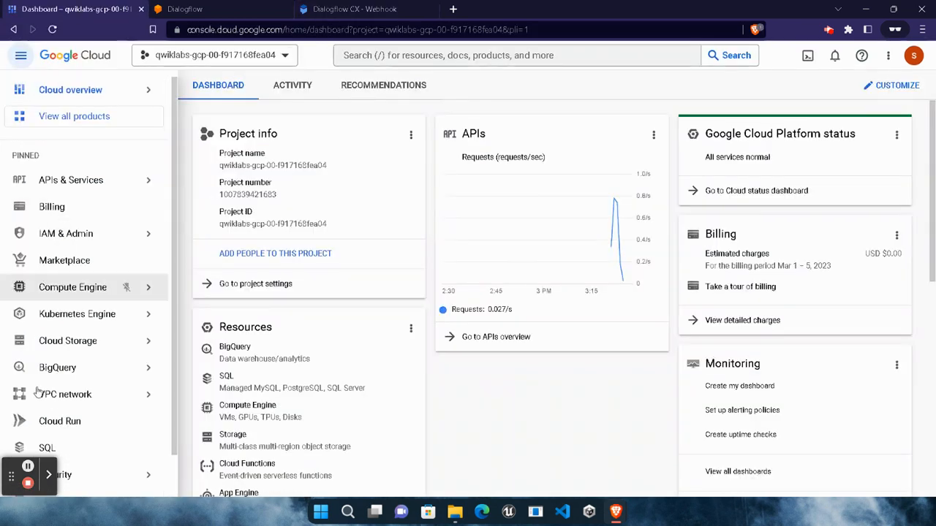
left_click(29, 466)
left_click(29, 466)
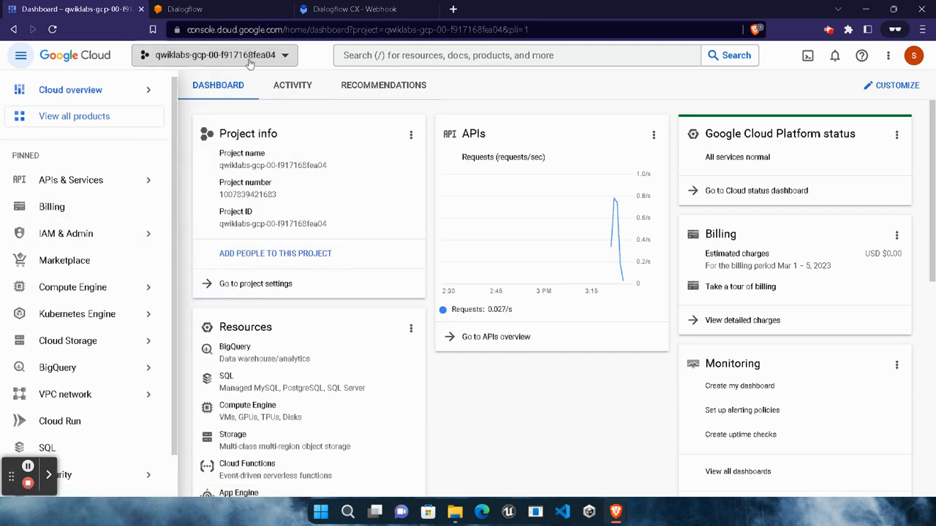
left_click(282, 60)
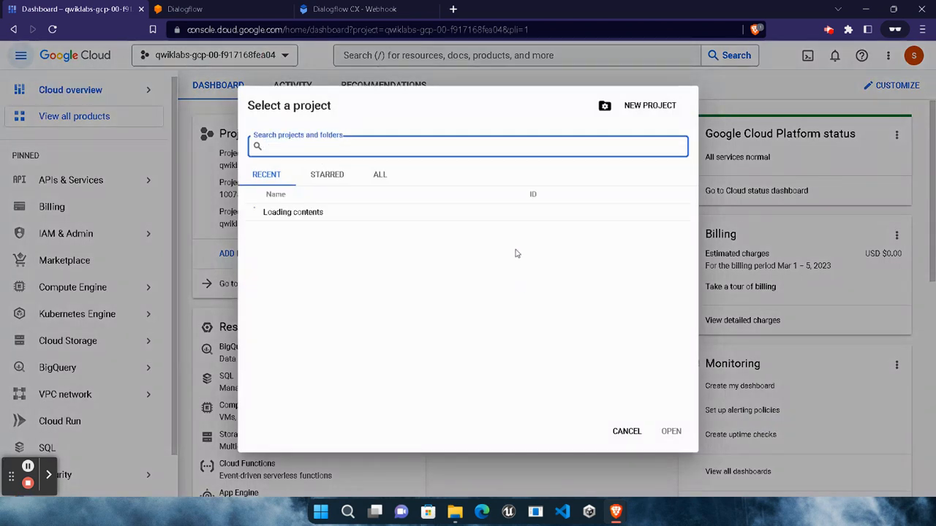
left_click_drag(512, 213, 627, 215)
key("ctrl+c")
left_click(245, 6)
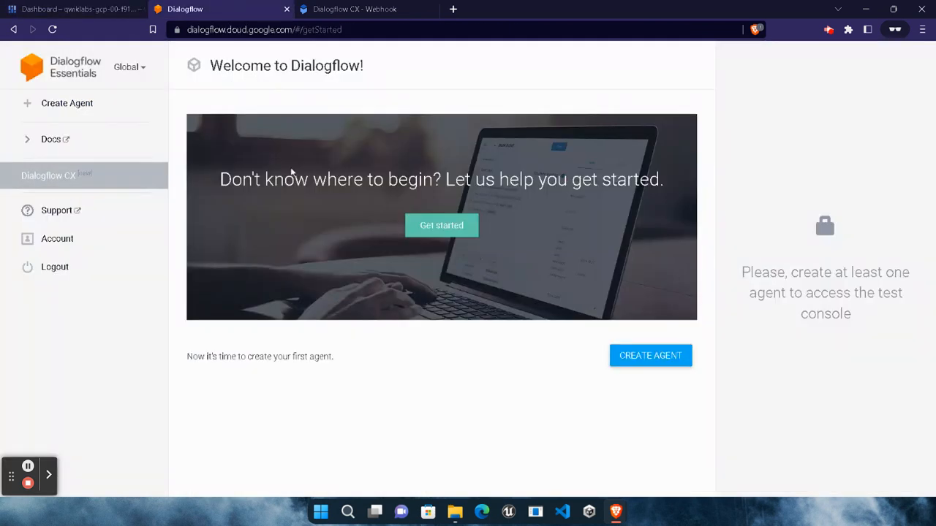
Replace the project ID in the cloudioGetMostPlayedWH webhook URL with qwiklabs-gcp-00-f917168fea04 and save the webhook.
left_click(370, 7)
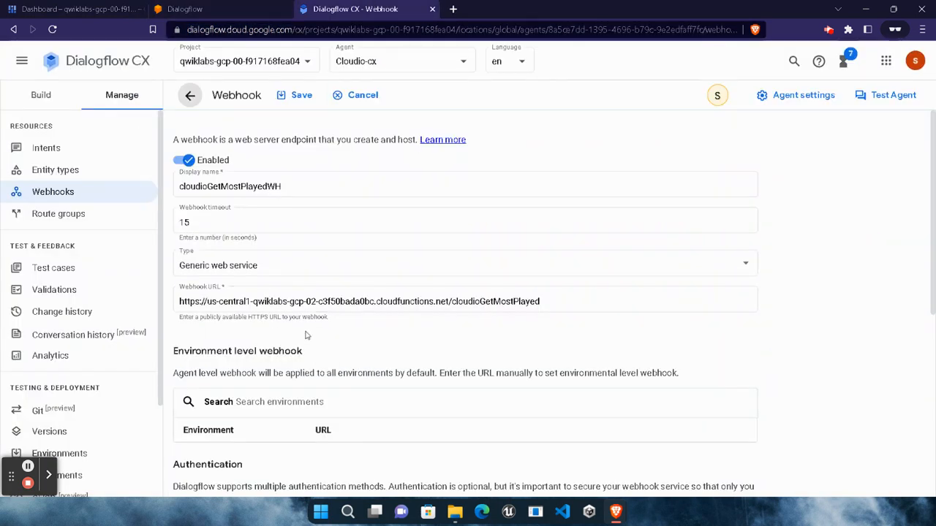
left_click_drag(253, 302, 378, 306)
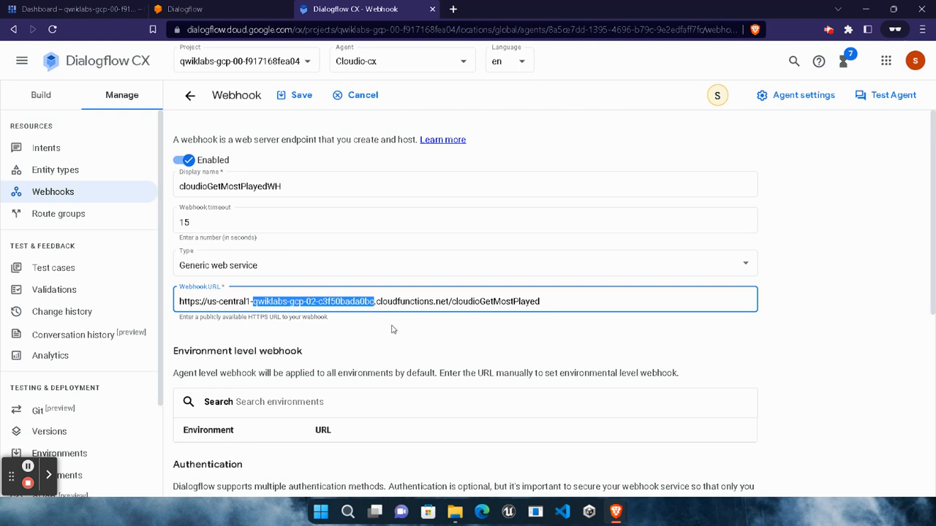
key("BackSpace")
key("ctrl+v")
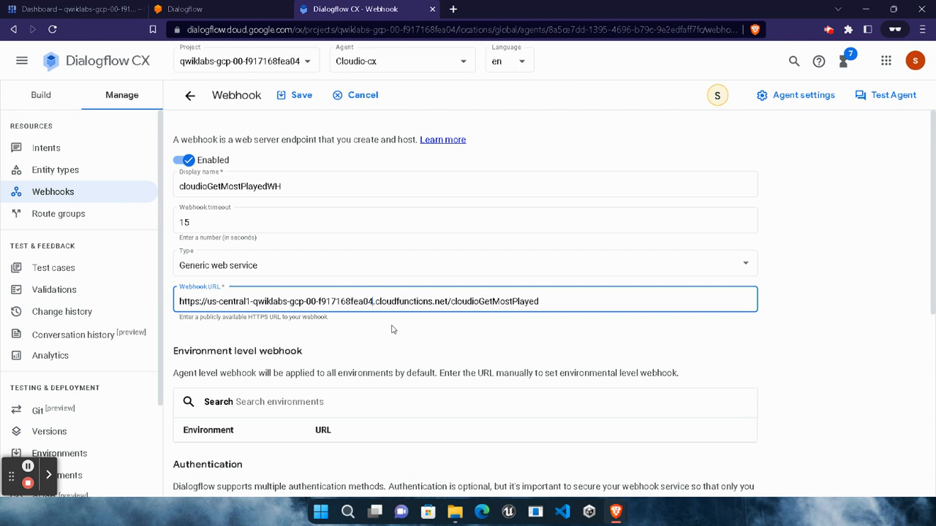
left_click(295, 96)
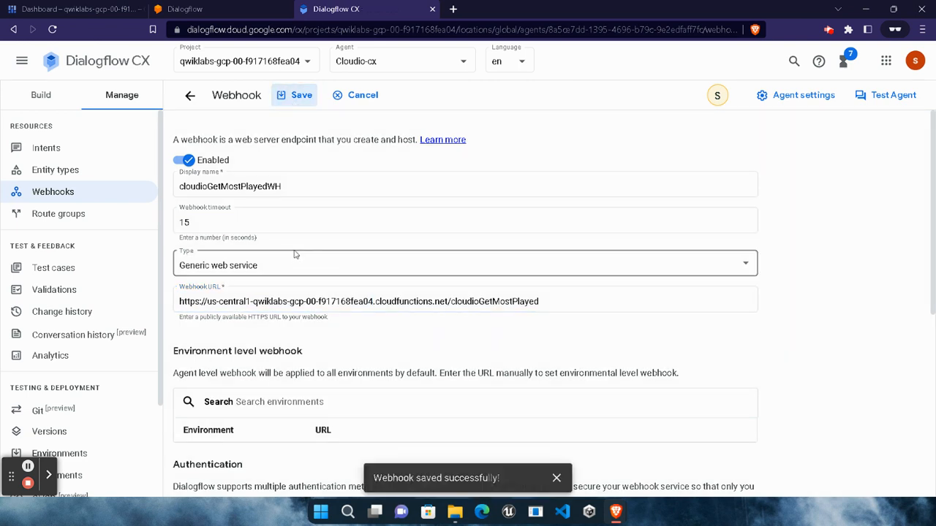
Point the cloudioMakeAccountUpdateWH webhook URL at project qwiklabs-gcp-00-f917168fea04, save it, and open the agent simulator.
left_click(590, 223)
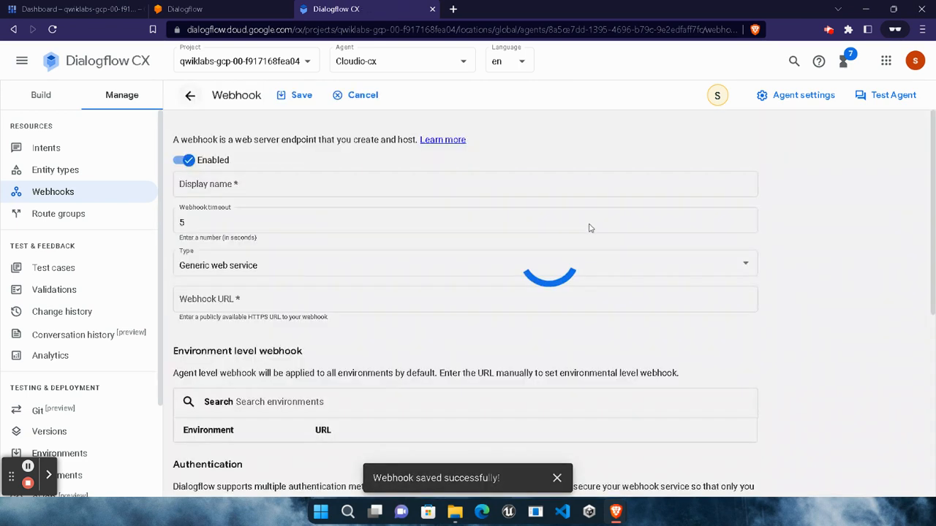
left_click_drag(253, 301, 374, 302)
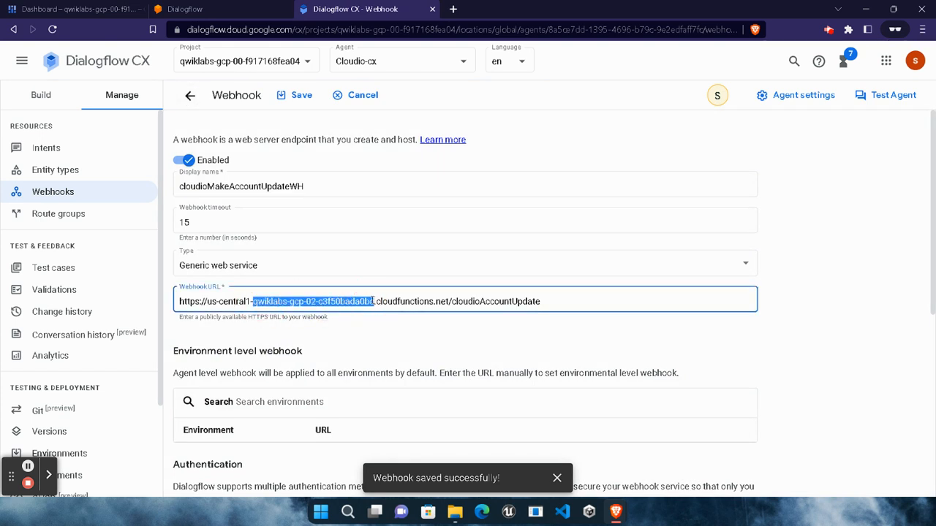
key("ctrl+v")
left_click(296, 95)
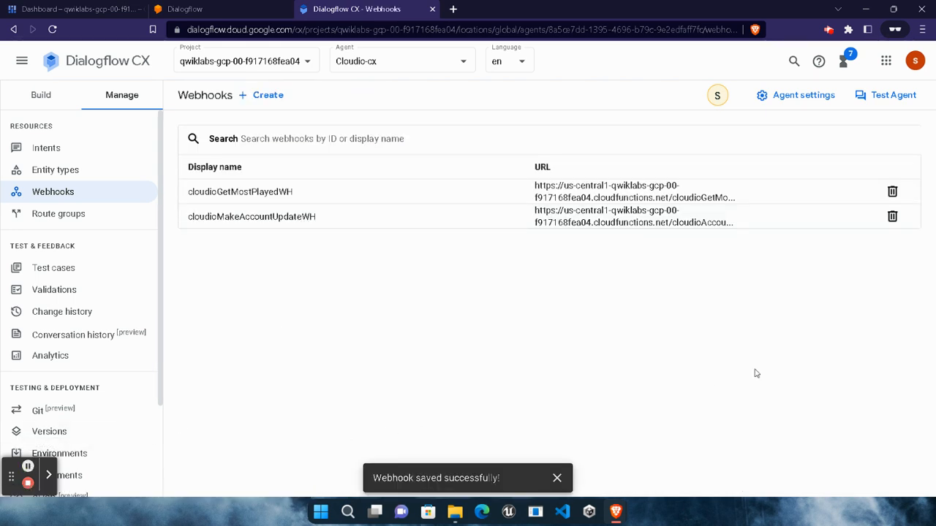
left_click(909, 98)
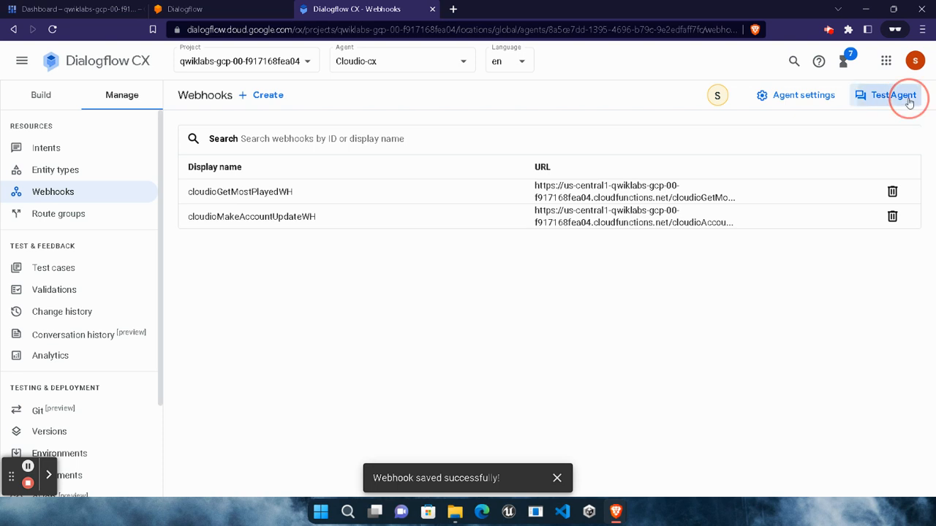
Switch to the lab instructions and check progress for "Getting into Dialogflow CX" and "Import a blob file and restore agent".
mouse_move(615, 512)
left_click(503, 469)
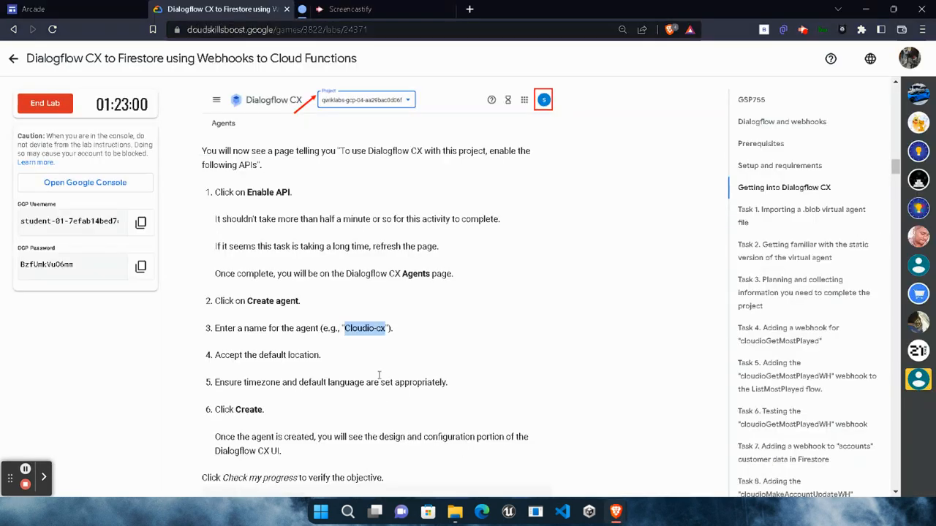
scroll(383, 370, "down", 6)
left_click(327, 223)
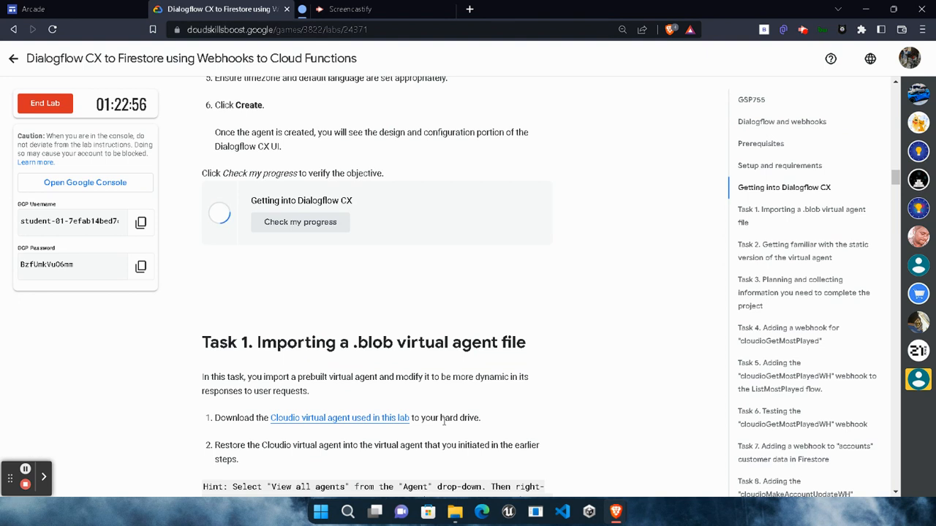
scroll(443, 425, "down", 5)
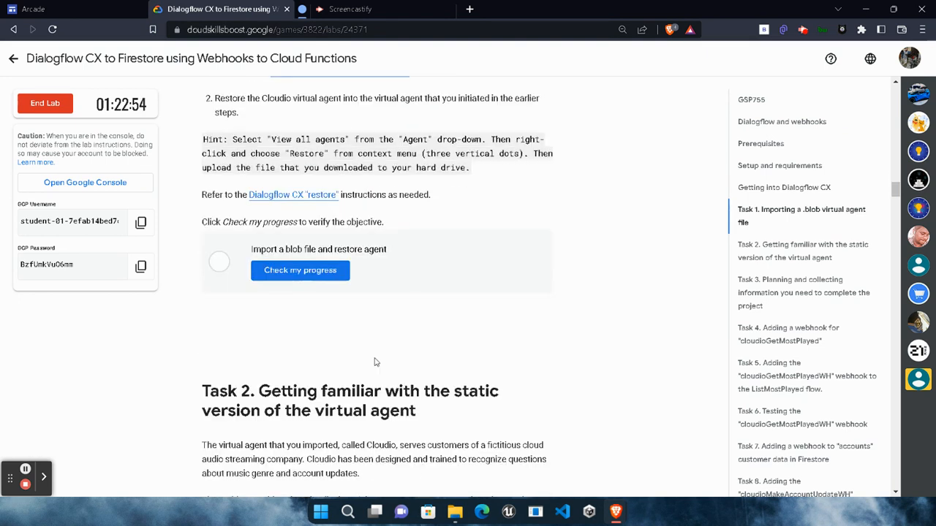
left_click(307, 271)
scroll(362, 369, "up", 2)
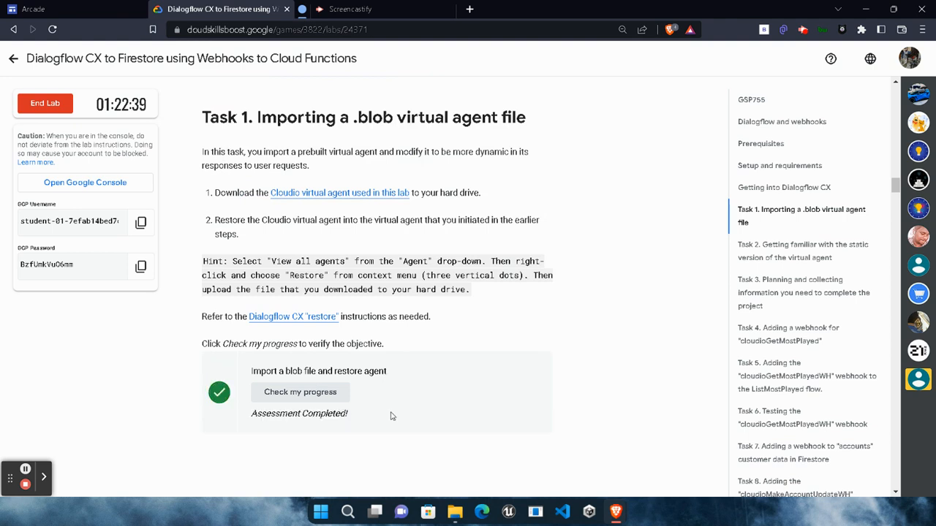
Go to Task 6 in the lab instructions and copy the test question "What's the most played song in classical?".
scroll(391, 416, "up", 4)
scroll(391, 417, "down", 5)
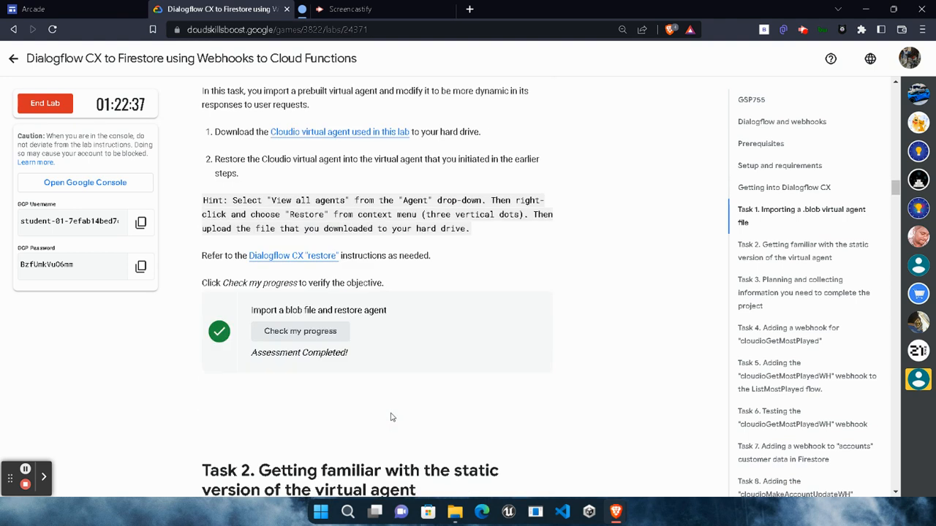
scroll(391, 417, "down", 15)
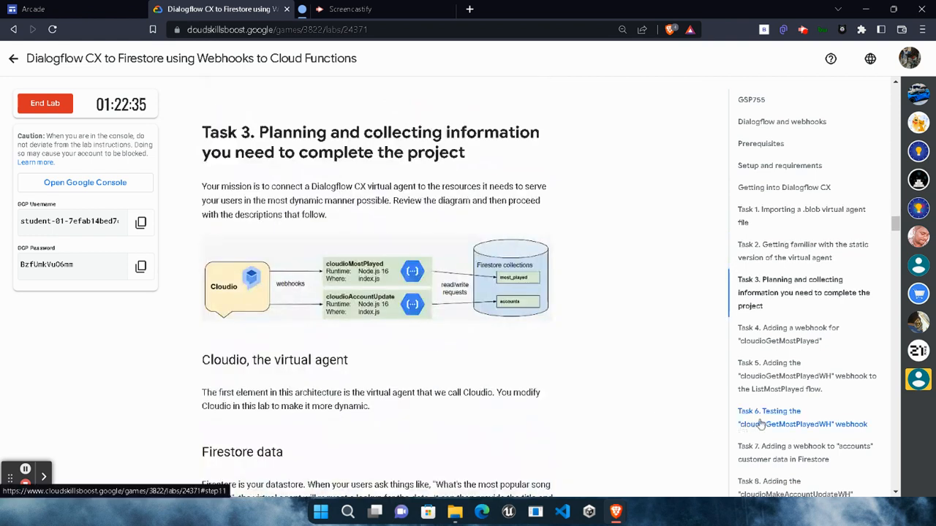
left_click(760, 423)
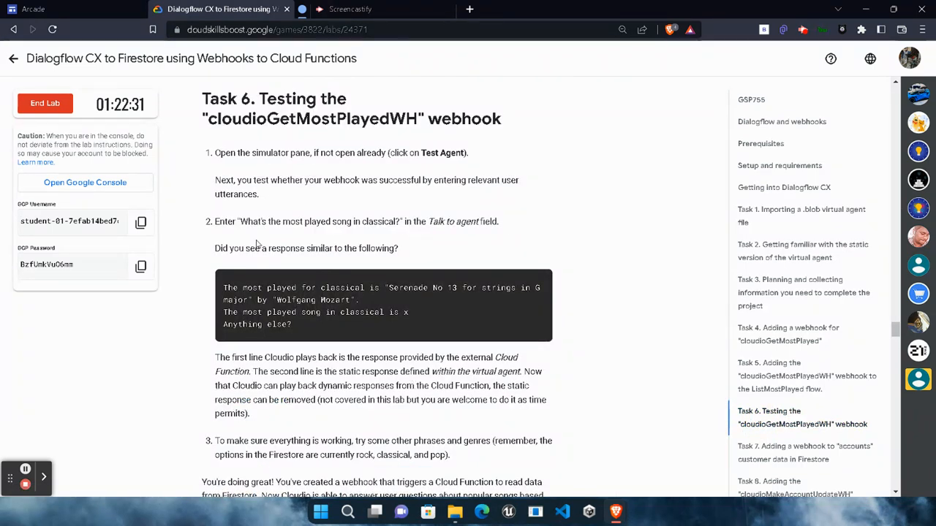
left_click_drag(241, 221, 401, 223)
key("ctrl+c")
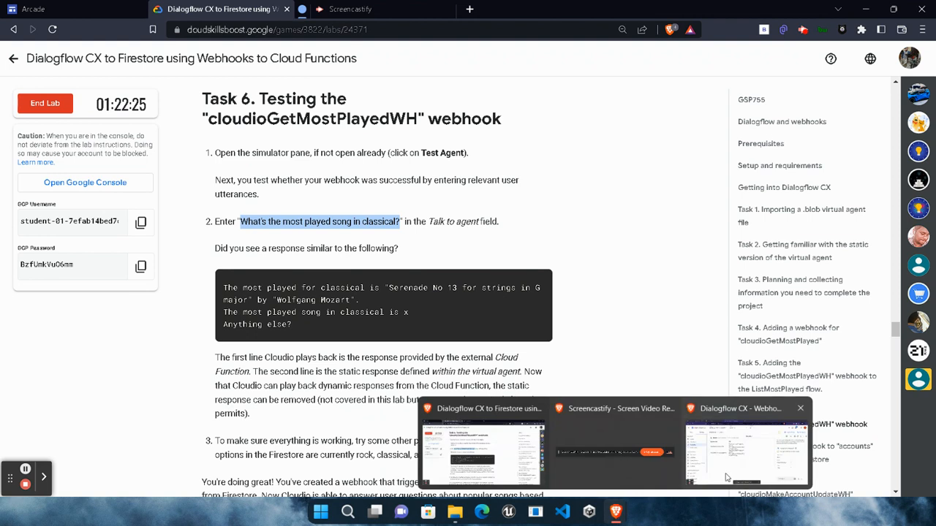
Return to Dialogflow CX and send the question "What's the most played song in classical?" to the agent in the simulator.
left_click(765, 446)
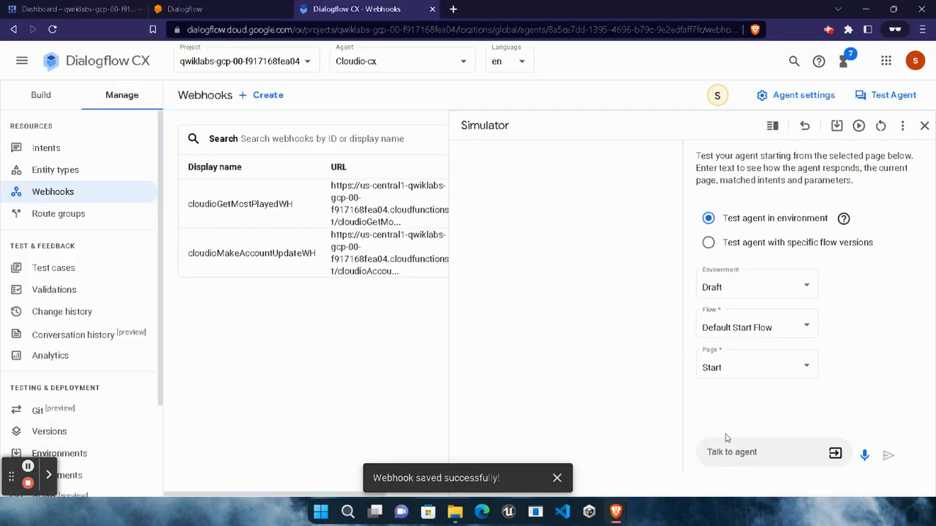
left_click(740, 452)
key("ctrl+v")
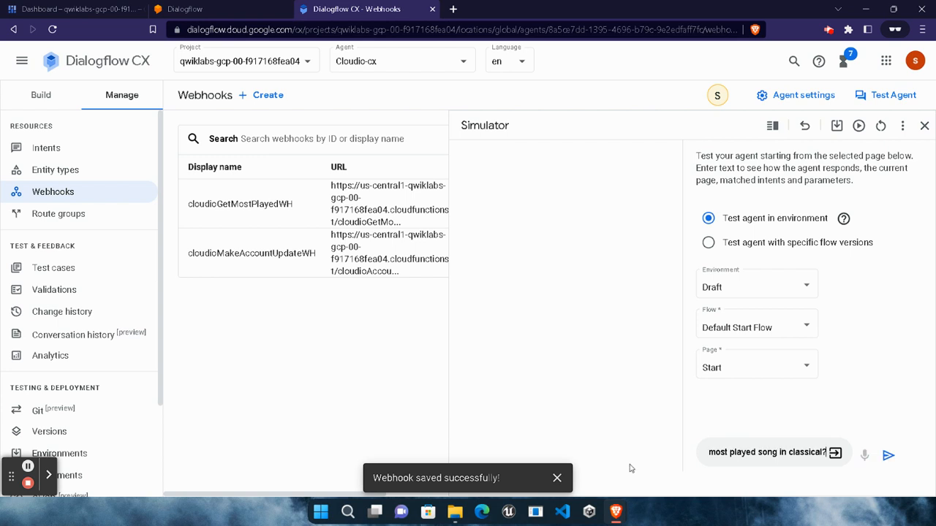
left_click(558, 476)
left_click(889, 457)
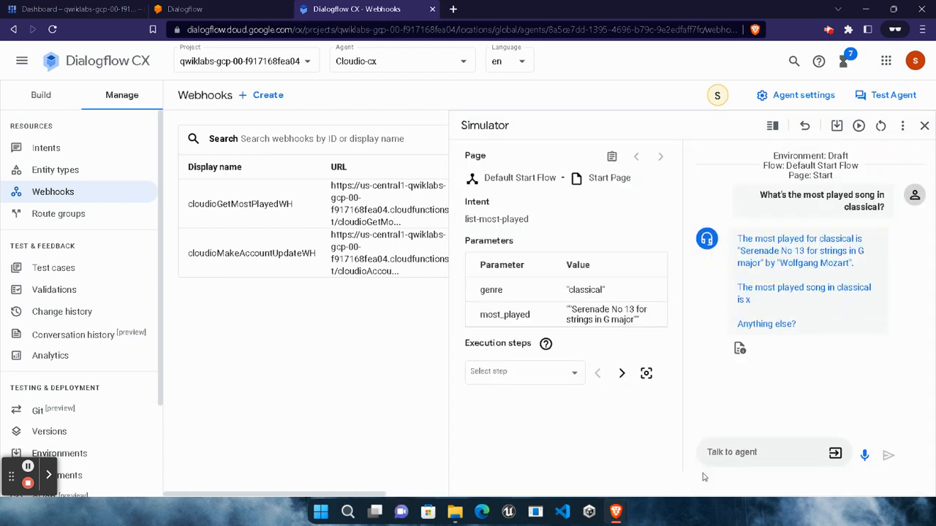
Back in the lab instructions, check progress for "Test cloudioGetMostPlayedWH webhook", repeating the check until the assessment is completed.
mouse_move(616, 512)
left_click(472, 446)
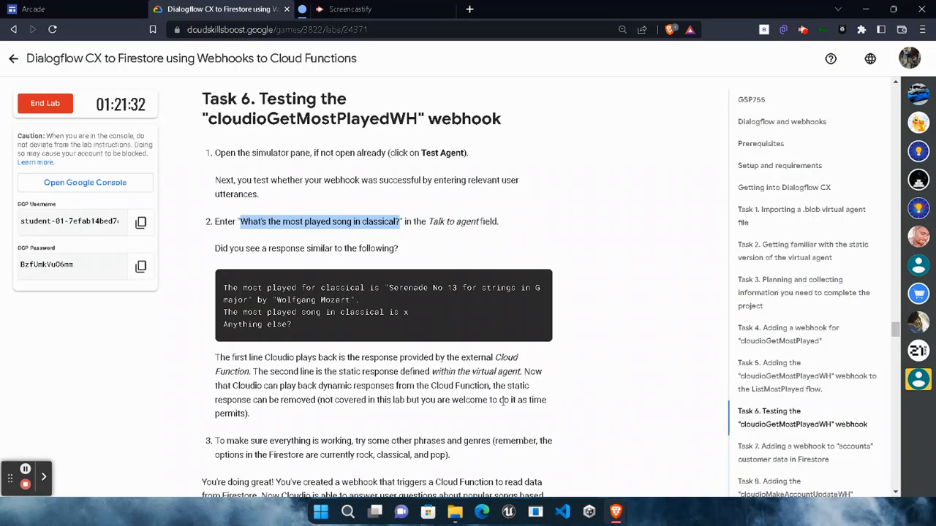
scroll(417, 361, "down", 4)
left_click(316, 287)
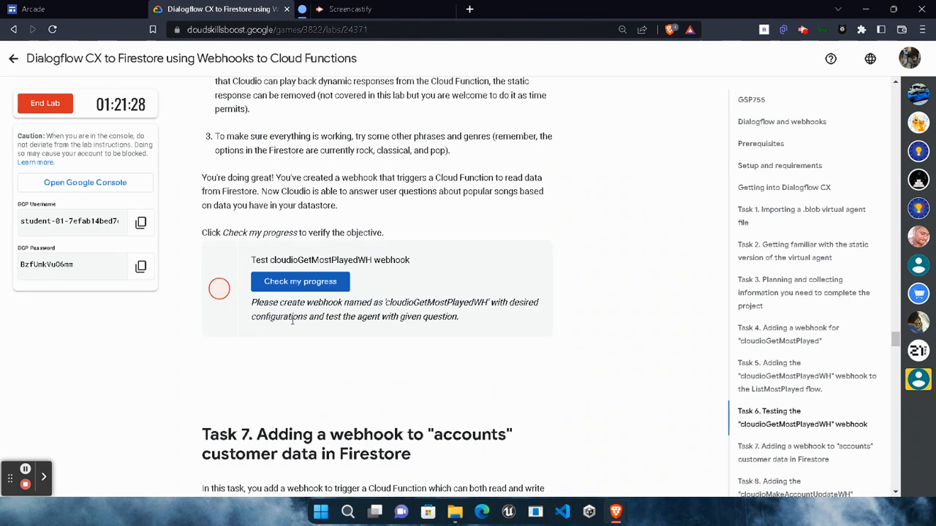
left_click(295, 284)
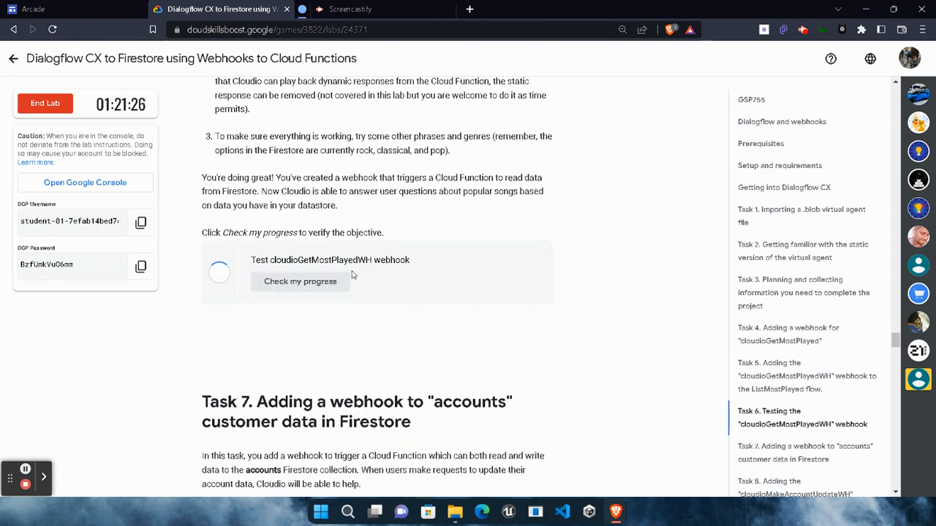
left_click(311, 284)
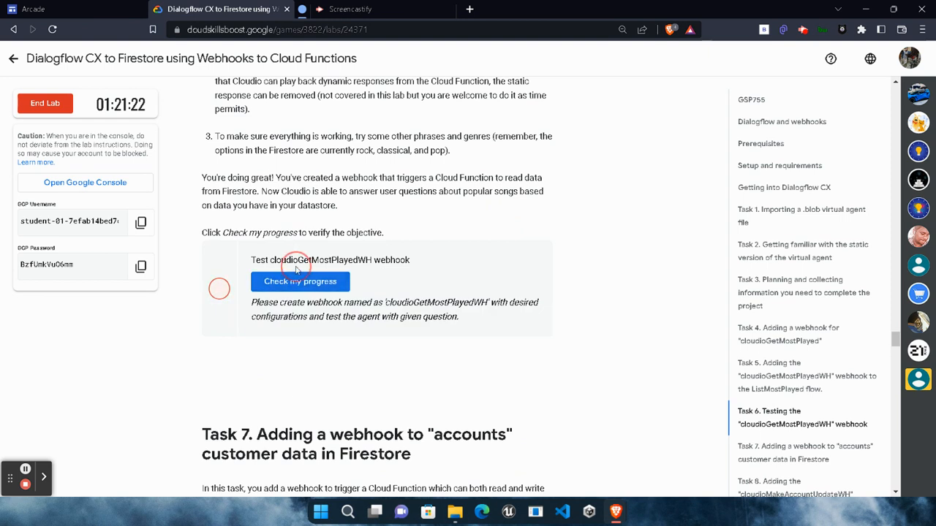
left_click(293, 284)
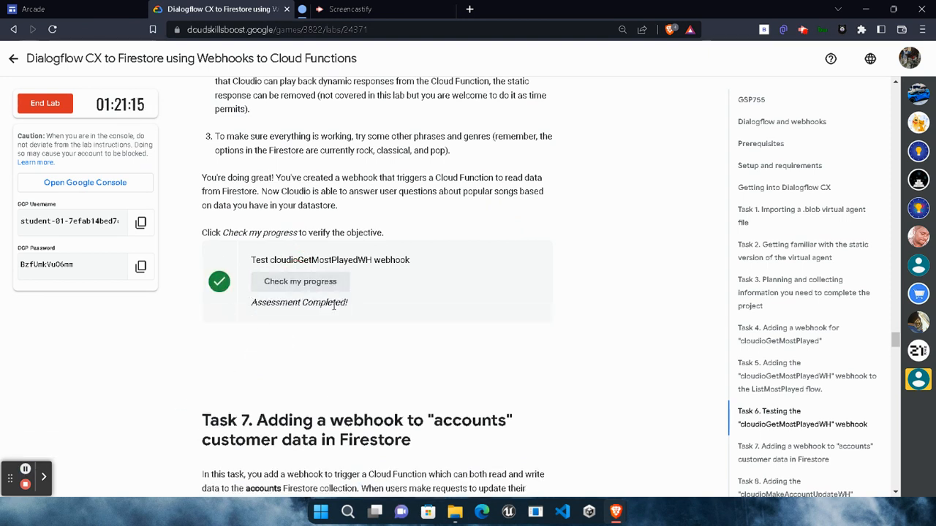
left_click_drag(254, 307, 353, 356)
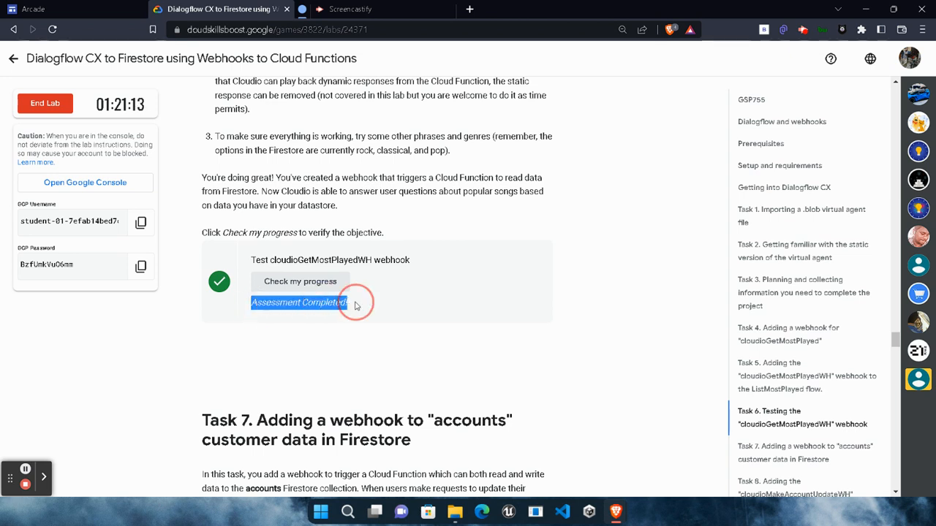
left_click(339, 344)
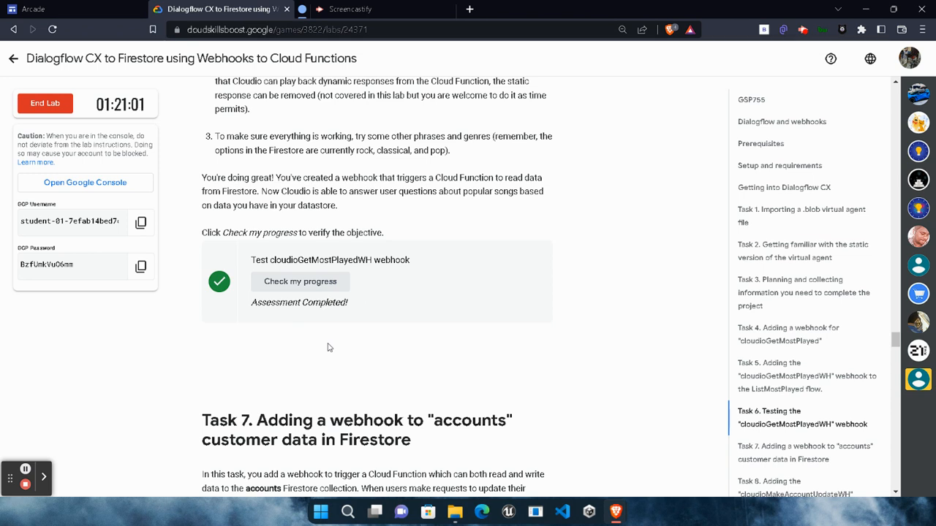
Find Task 9 in the lab instructions and copy the test phrase "I want to switch to your best service level".
scroll(497, 400, "down", 5)
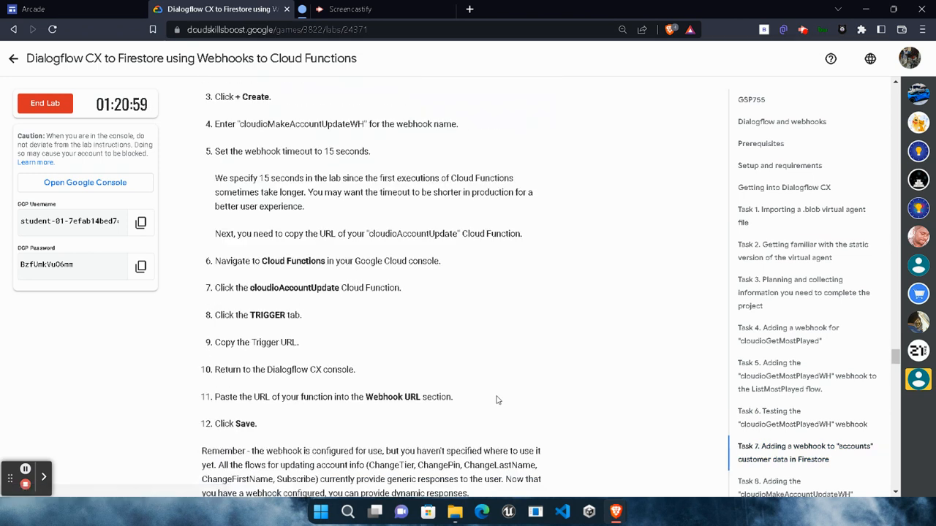
scroll(497, 400, "down", 10)
scroll(497, 400, "up", 4)
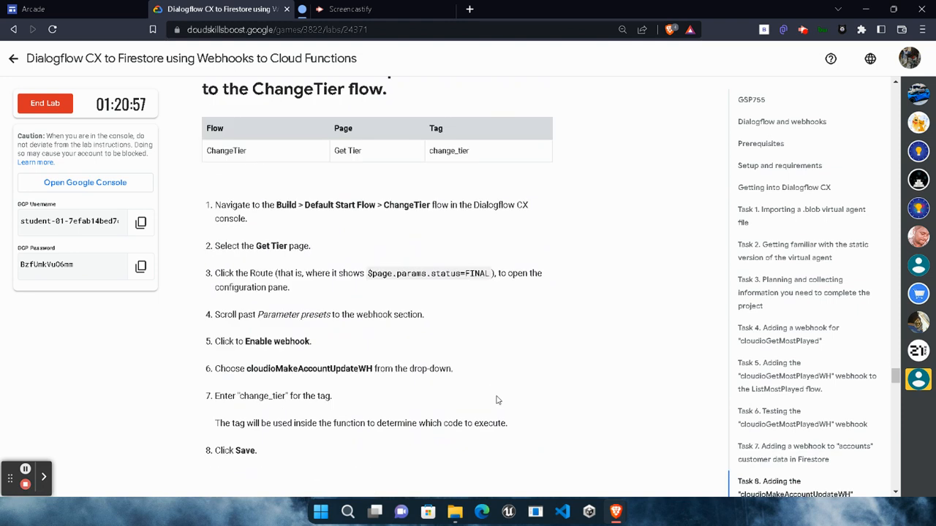
scroll(497, 400, "down", 6)
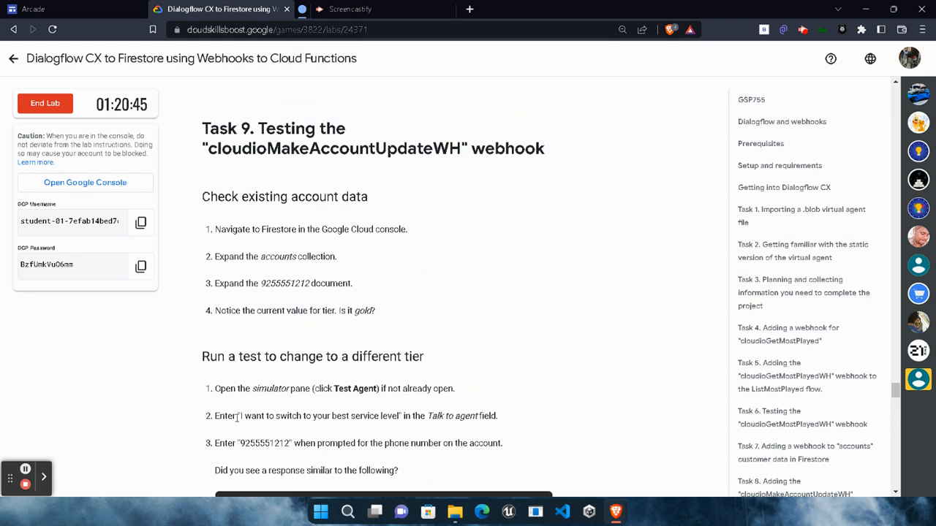
left_click_drag(240, 415, 401, 420)
key("ctrl+c")
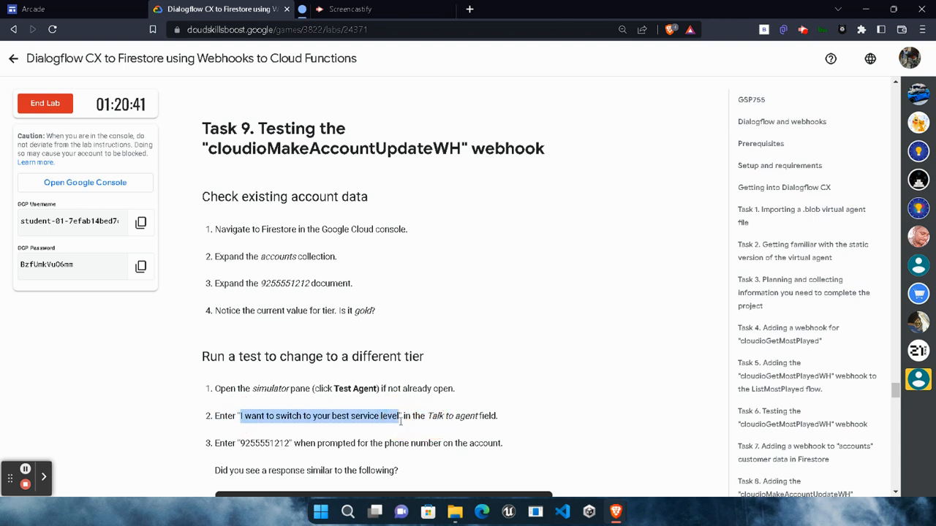
Return to the Dialogflow CX simulator and send "I want to switch to your best service level" to the agent.
mouse_move(616, 513)
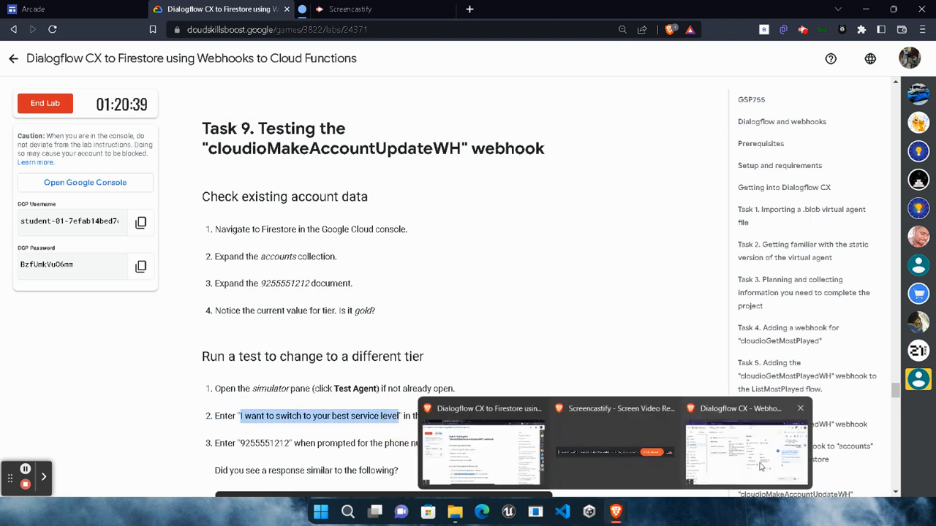
left_click(746, 438)
left_click(746, 449)
key("ctrl+v")
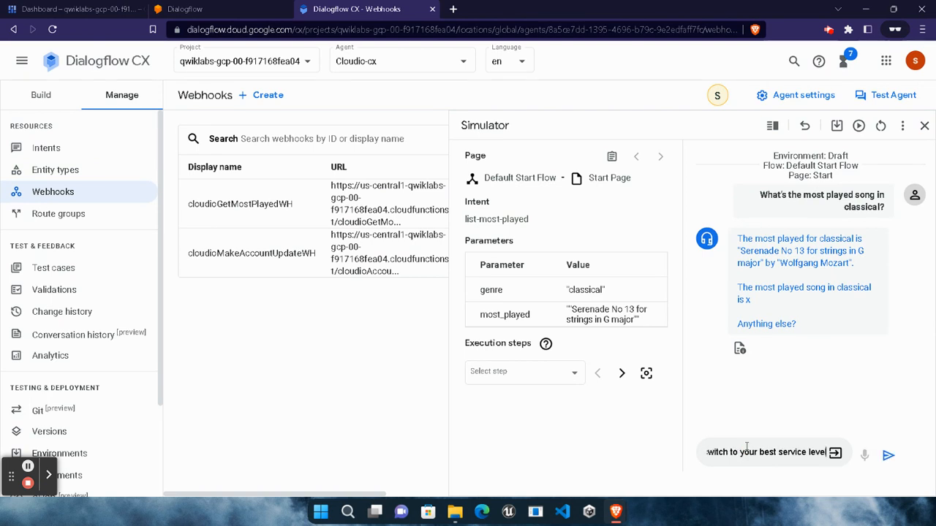
key("Return")
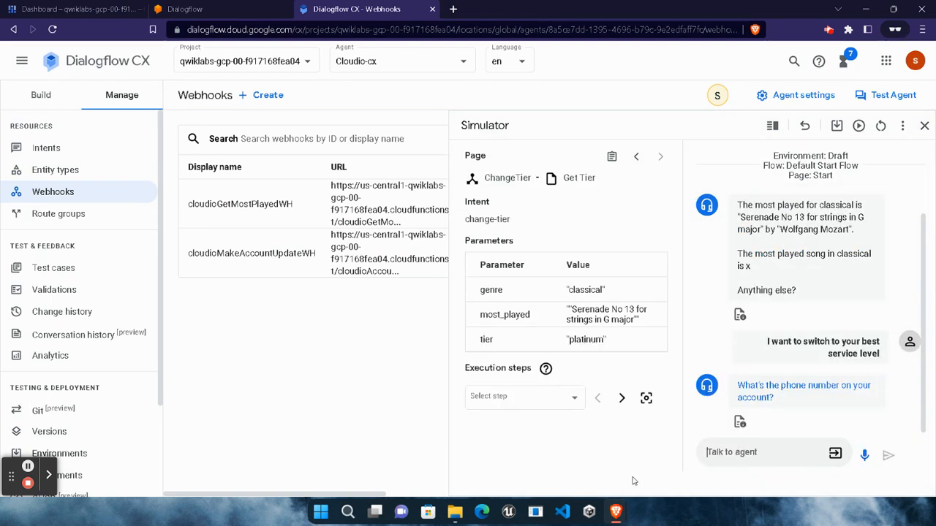
Return to the lab instructions and copy the account phone number given for the tier-change test in Task 9.
mouse_move(613, 499)
left_click(468, 446)
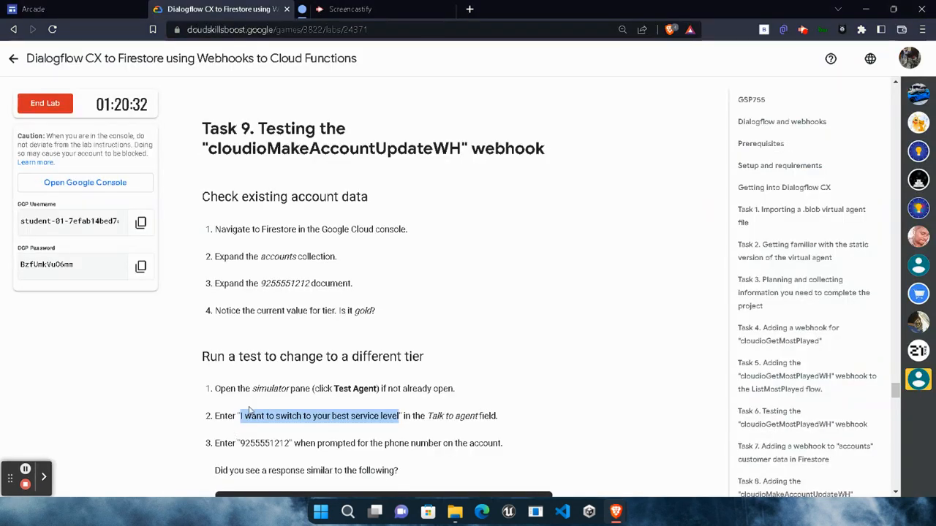
scroll(245, 407, "down", 2)
left_click_drag(242, 383, 290, 383)
key("ctrl+c")
Switch back to the Dialogflow CX simulator and answer the agent's question with the copied account phone number.
mouse_move(614, 504)
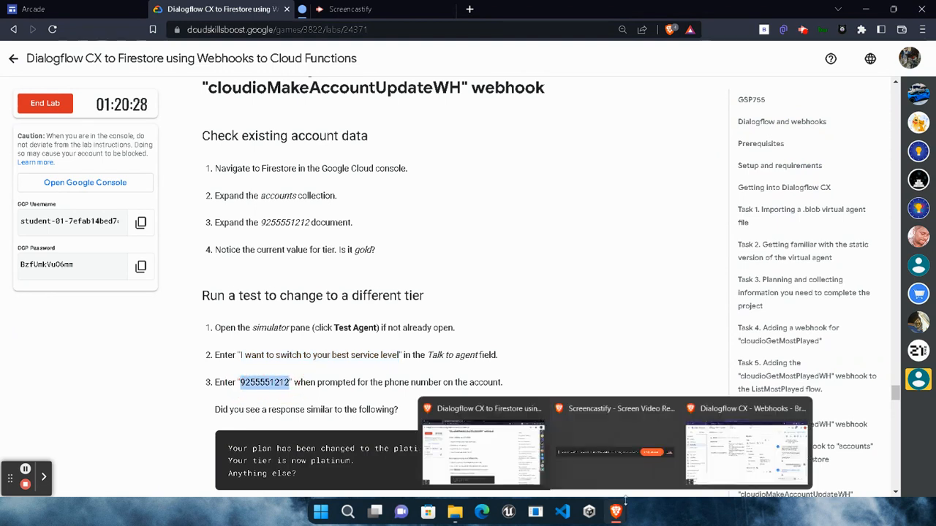
left_click(767, 472)
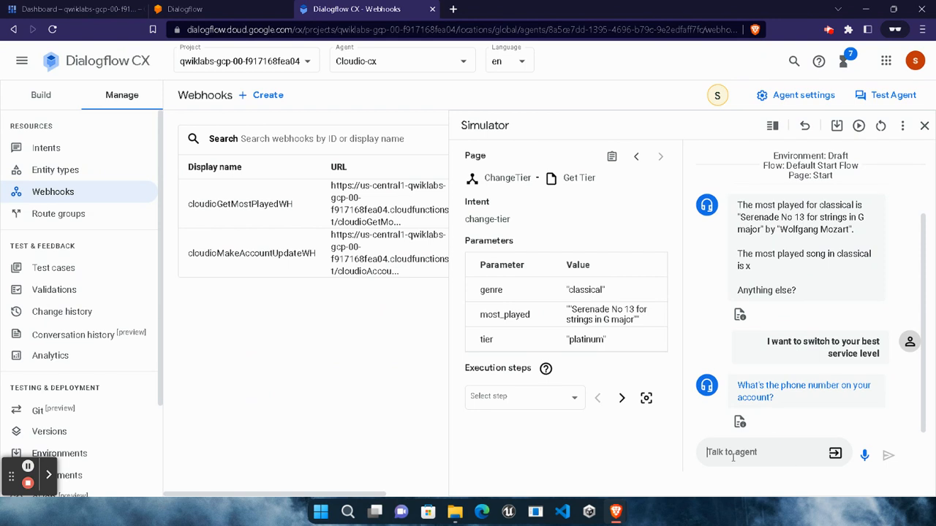
left_click(766, 454)
key("ctrl+v")
key("Return")
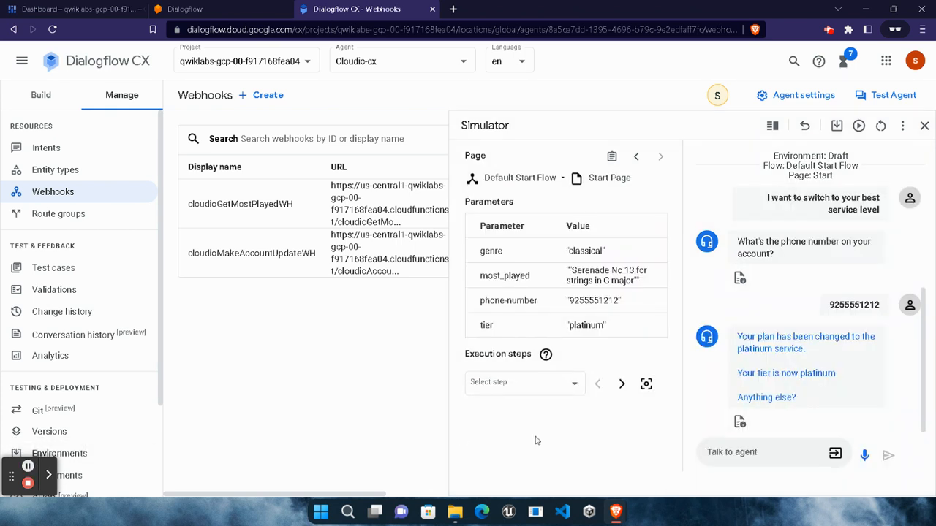
Back in the lab instructions, check progress for "Testing the cloudioMakeAccountUpdateWH webhook", repeating the check until the assessment is completed.
mouse_move(618, 508)
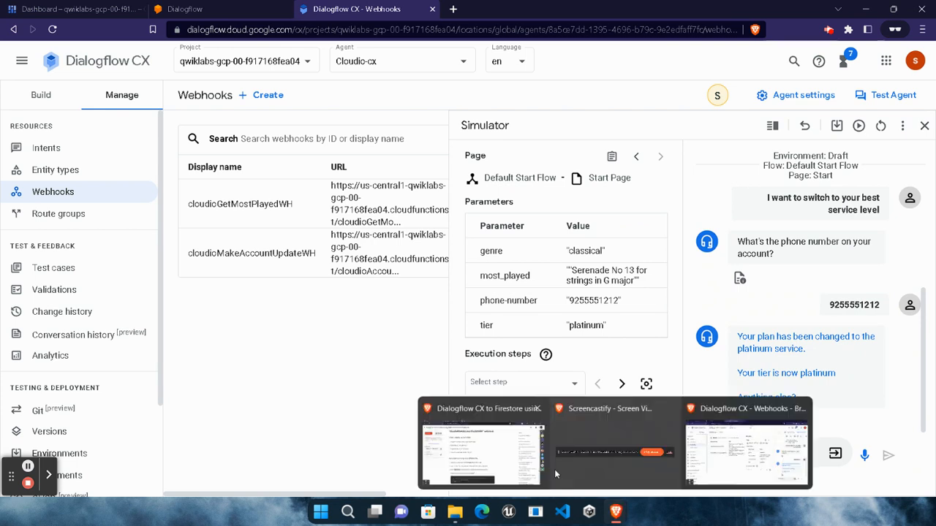
left_click(545, 461)
scroll(344, 294, "down", 10)
left_click(341, 290)
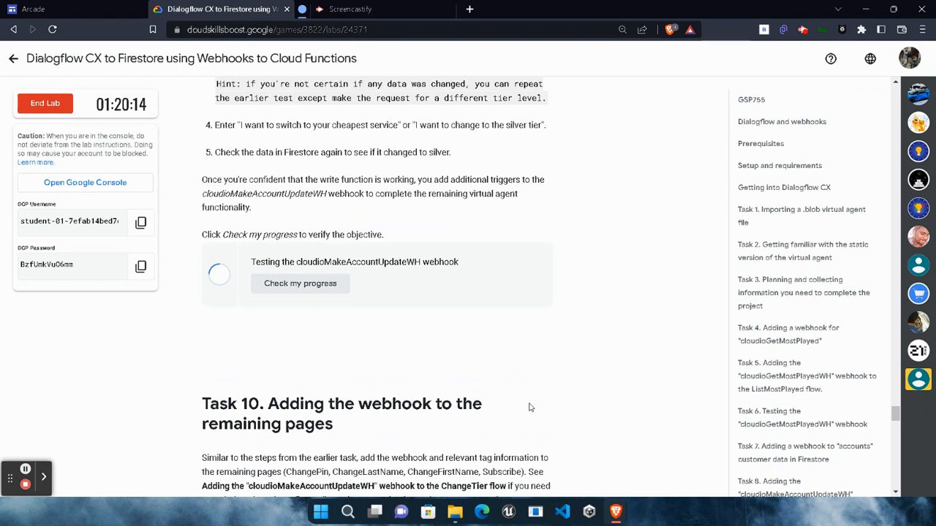
left_click(329, 286)
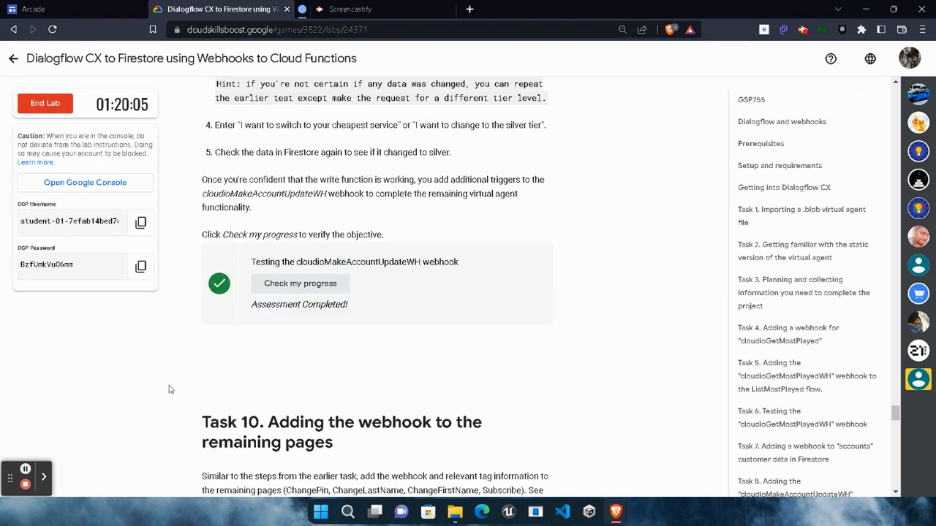
Find the additional account-field tests in Task 11 of the lab instructions and copy the PIN-change utterance.
scroll(337, 395, "down", 4)
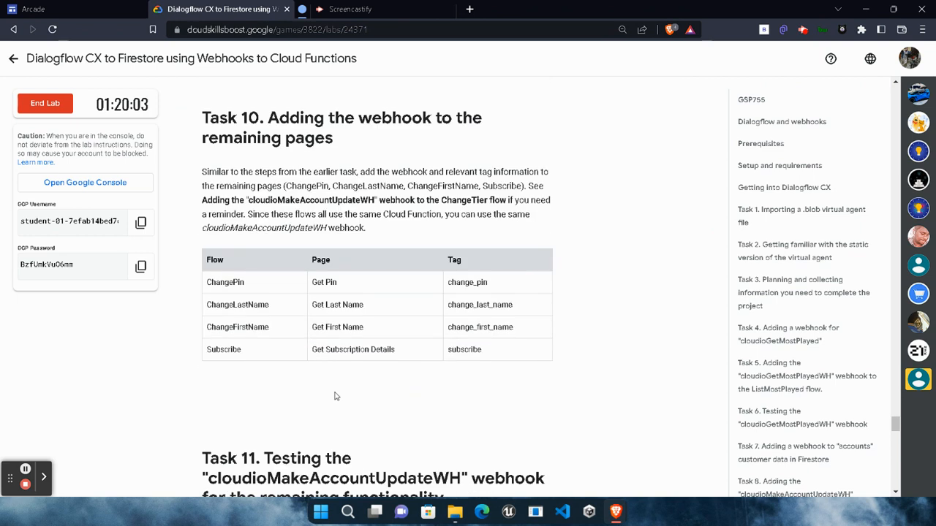
scroll(336, 396, "down", 5)
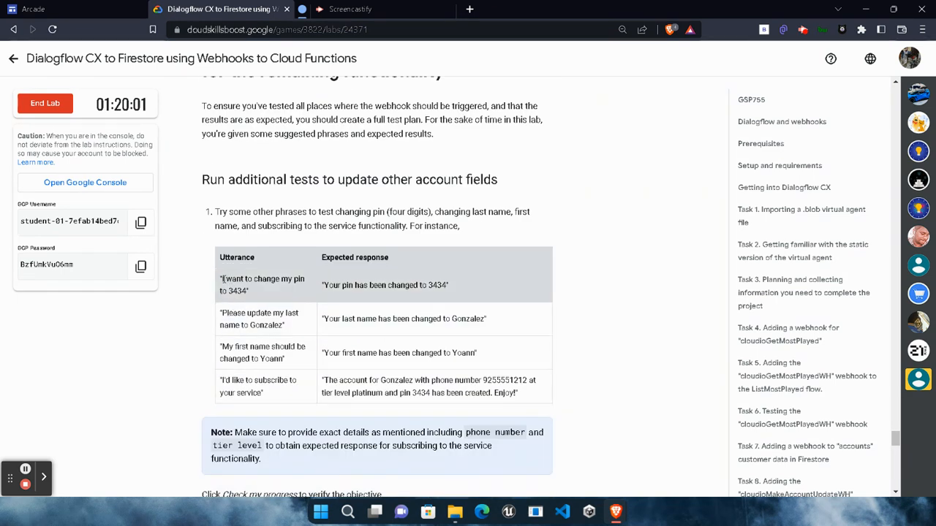
left_click_drag(222, 279, 249, 291)
key("ctrl+c")
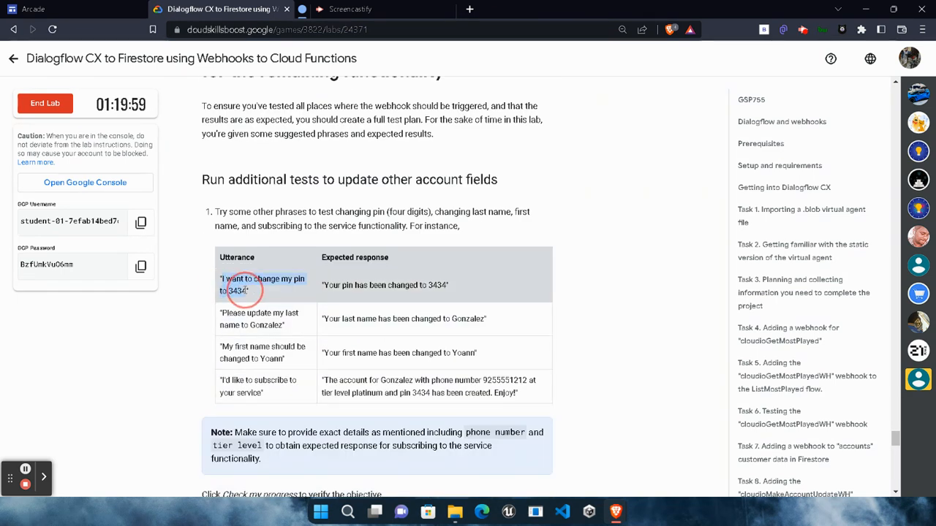
Return to the Dialogflow CX simulator and send the copied request to change the account PIN.
mouse_move(616, 512)
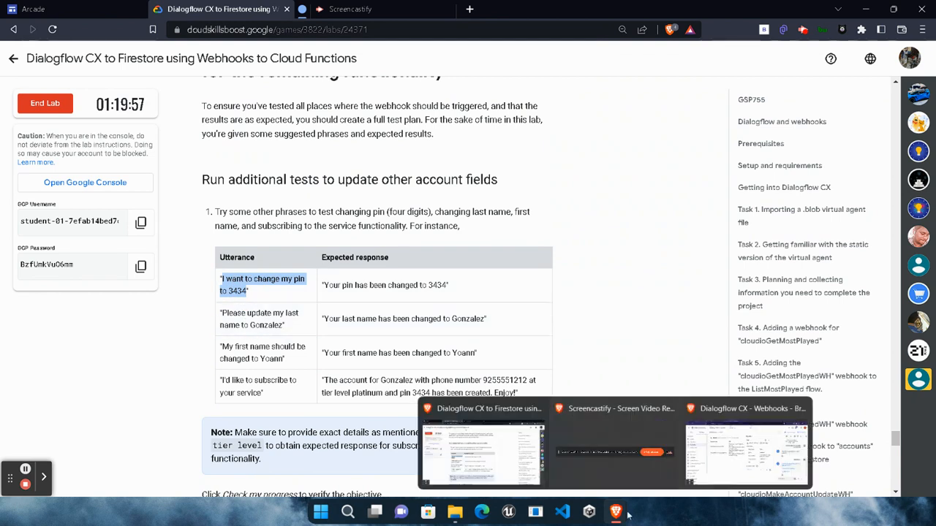
left_click(762, 446)
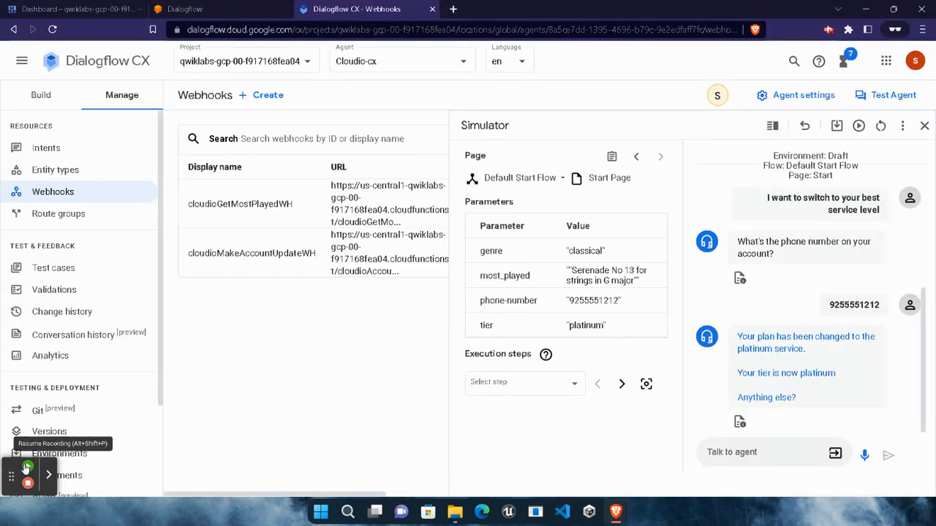
left_click(734, 453)
key("ctrl+v")
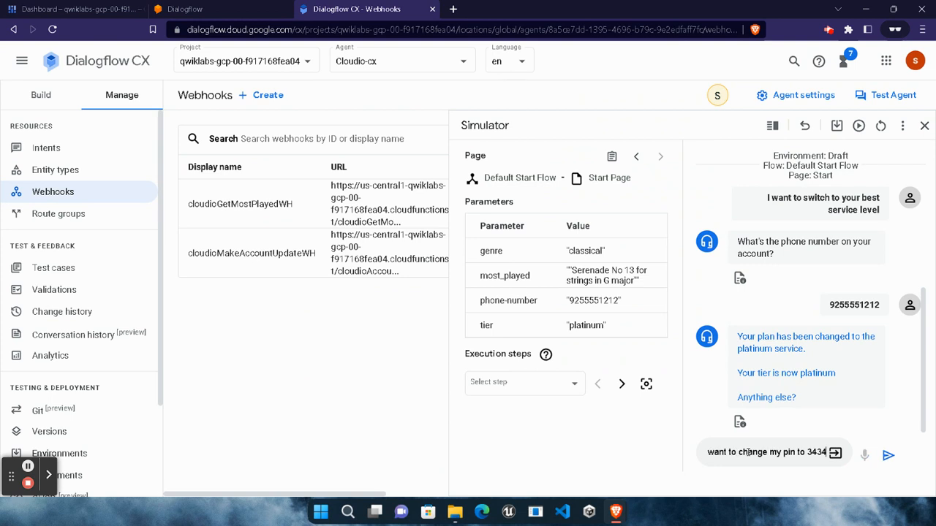
key("Return")
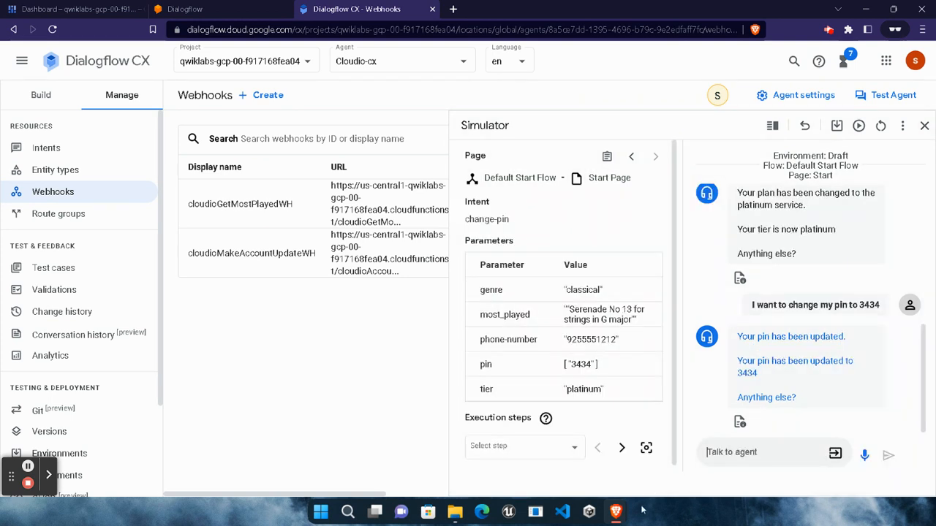
Go back to the lab's Task 11 utterance table and copy the last-name update phrase without its quotation marks.
mouse_move(618, 511)
left_click(482, 425)
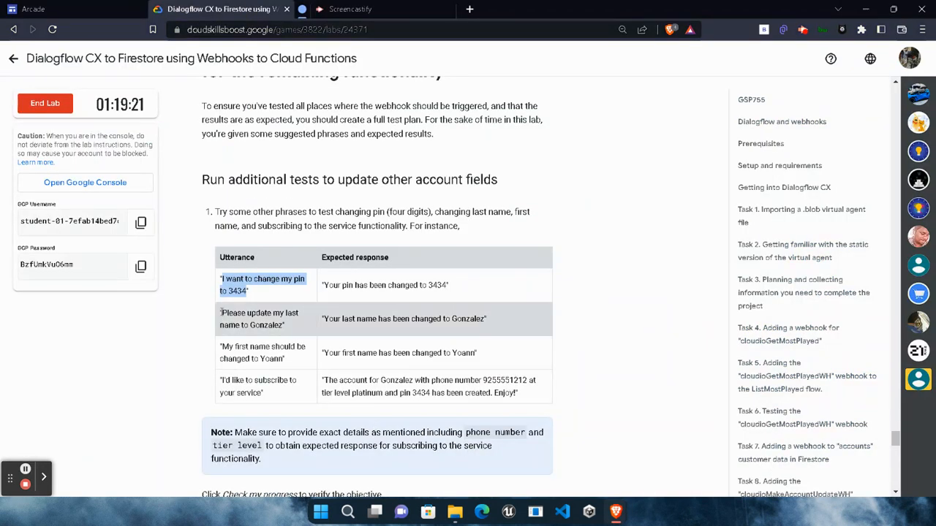
left_click_drag(218, 314, 273, 329)
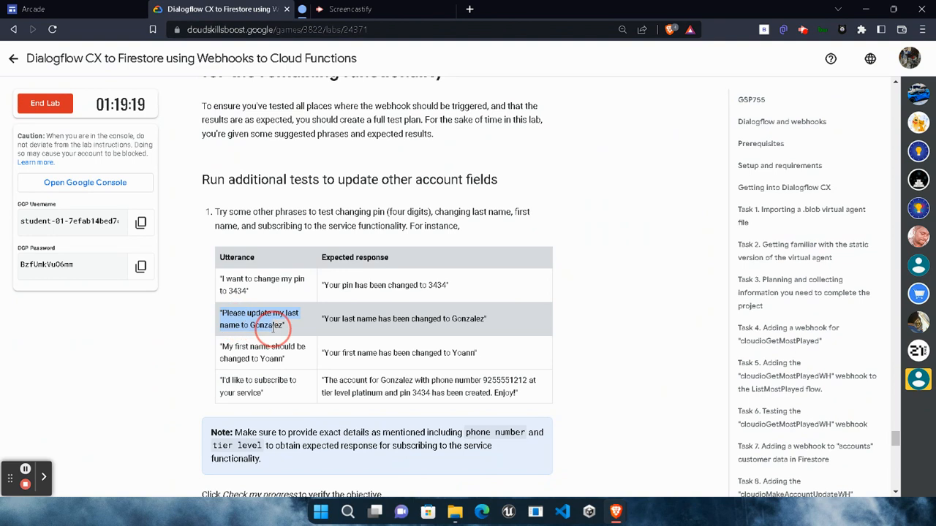
left_click(222, 313)
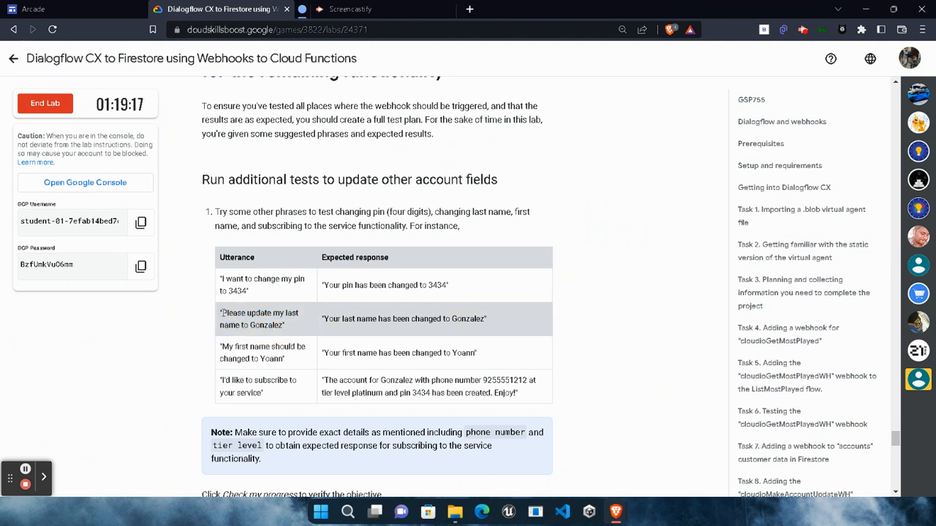
left_click_drag(223, 313, 284, 327)
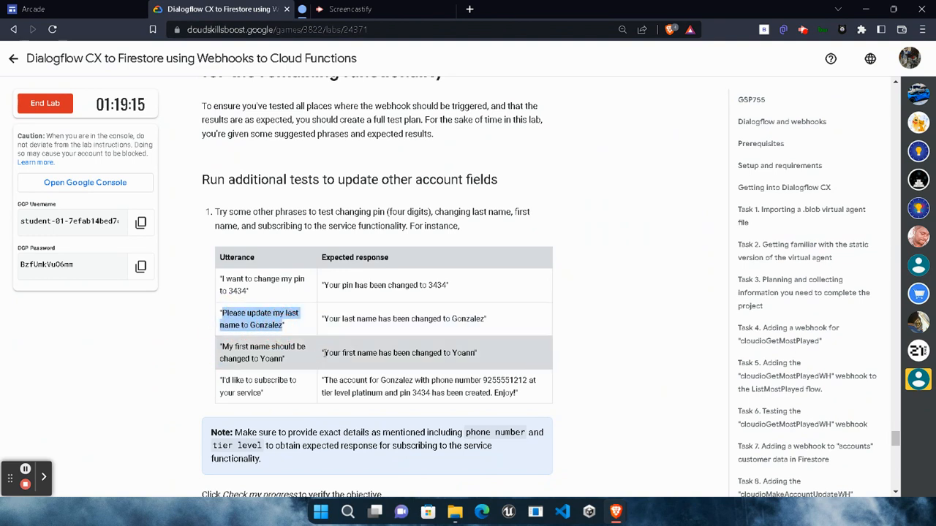
key("ctrl+c")
Send the copied last-name update request to the agent in the Dialogflow CX simulator.
left_click(616, 512)
left_click(780, 468)
key("ctrl+v")
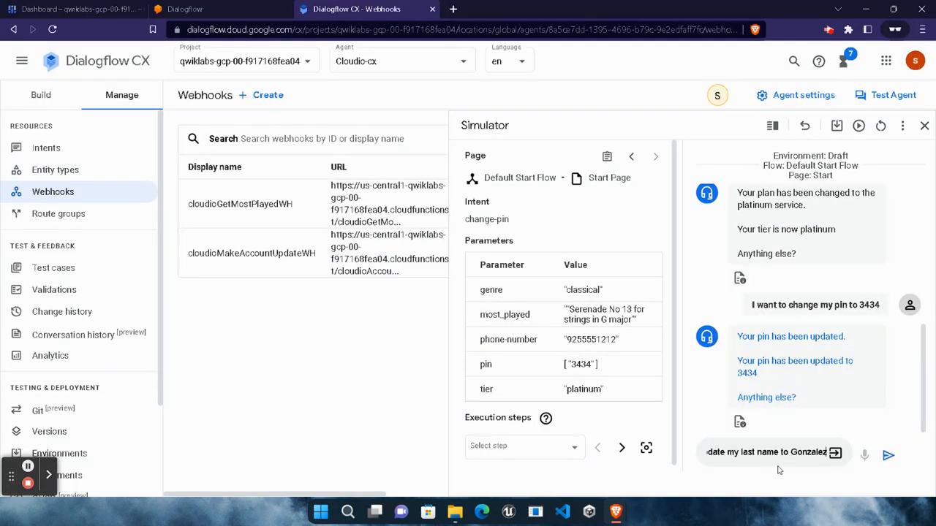
key("Return")
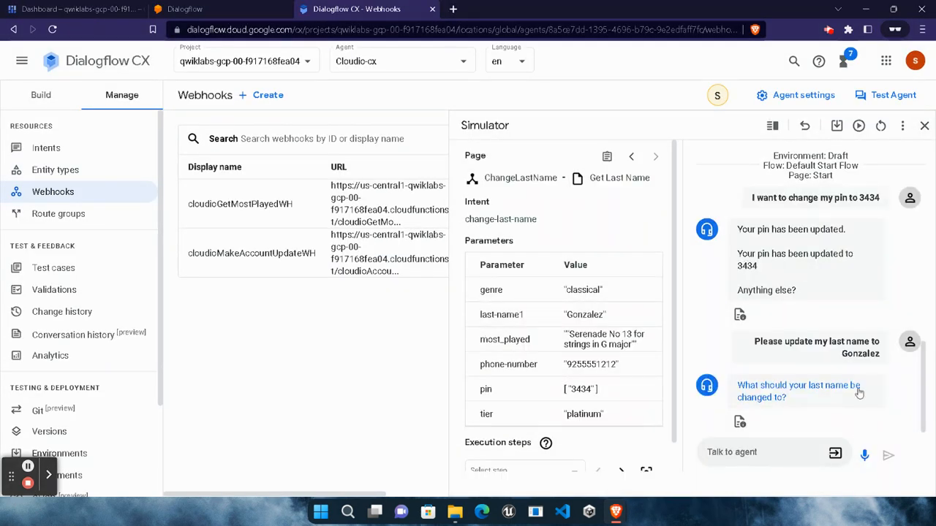
Answer the agent's follow-up question with the last name taken from the request just sent.
left_click_drag(845, 355, 881, 354)
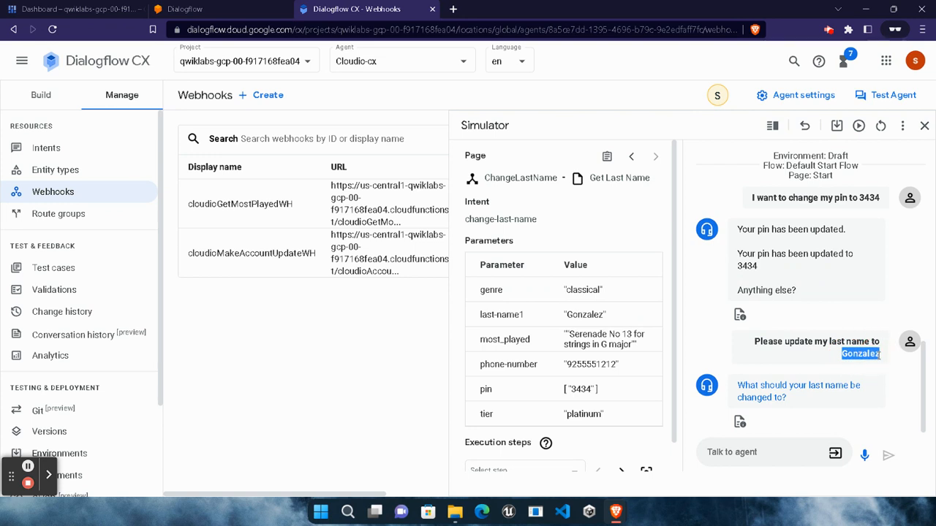
left_click(769, 447)
key("ctrl+v")
key("Return")
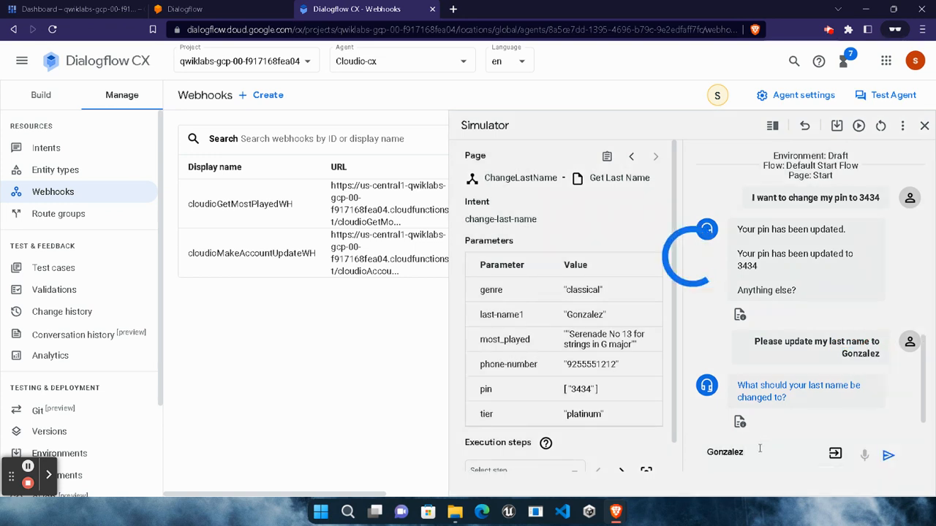
Copy the first-name change utterance from the lab's Task 11 table and send it to the agent in the simulator.
mouse_move(616, 511)
left_click(425, 447)
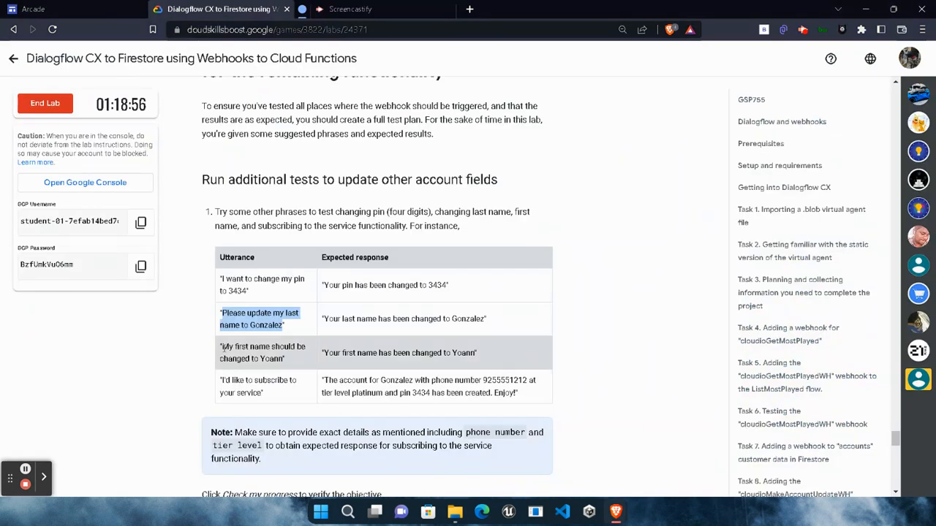
left_click_drag(222, 347, 292, 363)
mouse_move(616, 512)
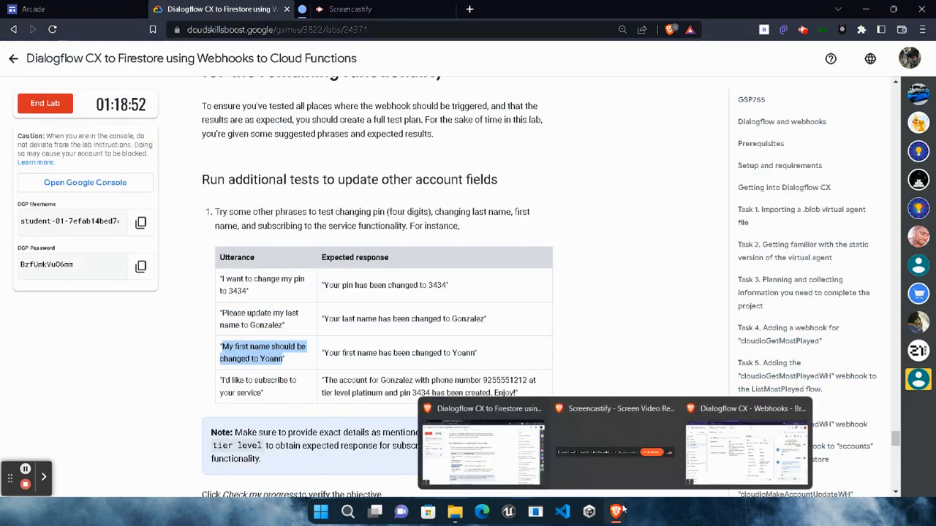
left_click(805, 439)
left_click(758, 452)
key("ctrl+v")
key("Return")
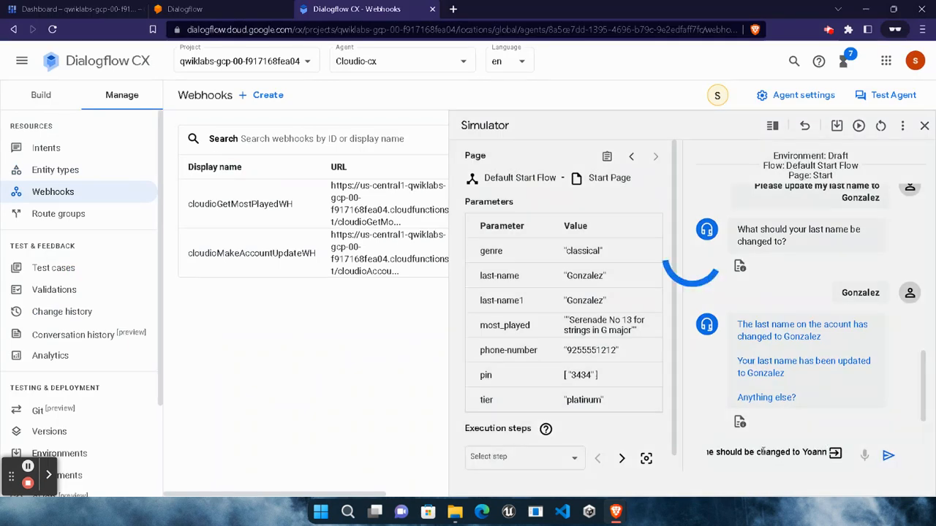
Answer the agent's first-name question with the first name taken from the request just sent.
left_click_drag(854, 354, 877, 354)
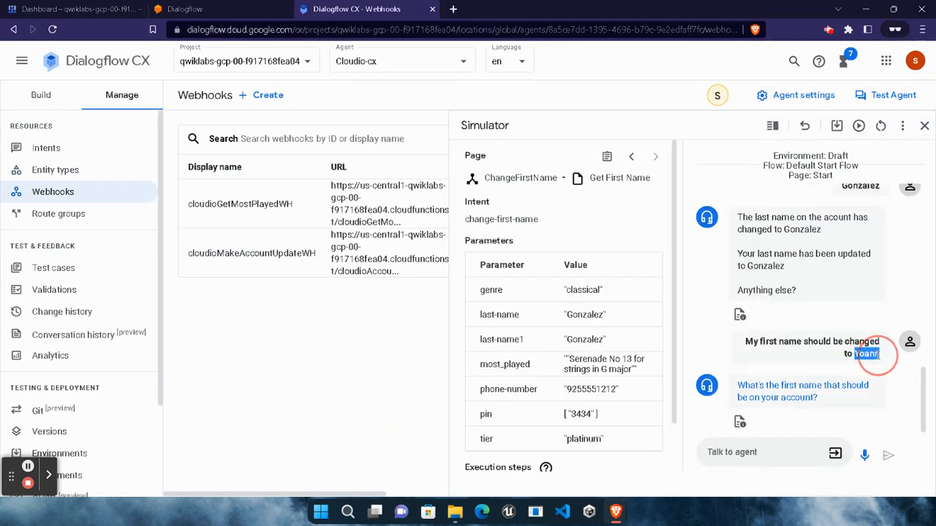
left_click(787, 451)
key("ctrl+v")
key("Return")
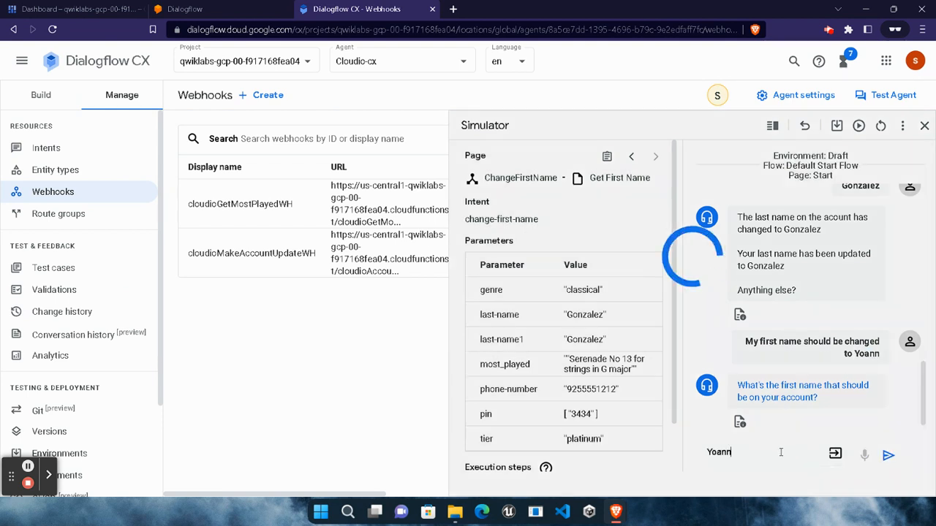
Copy "I'd like to subscribe to your service" from the lab's Task 11 table and send it to the agent in the simulator.
mouse_move(616, 512)
left_click(468, 391)
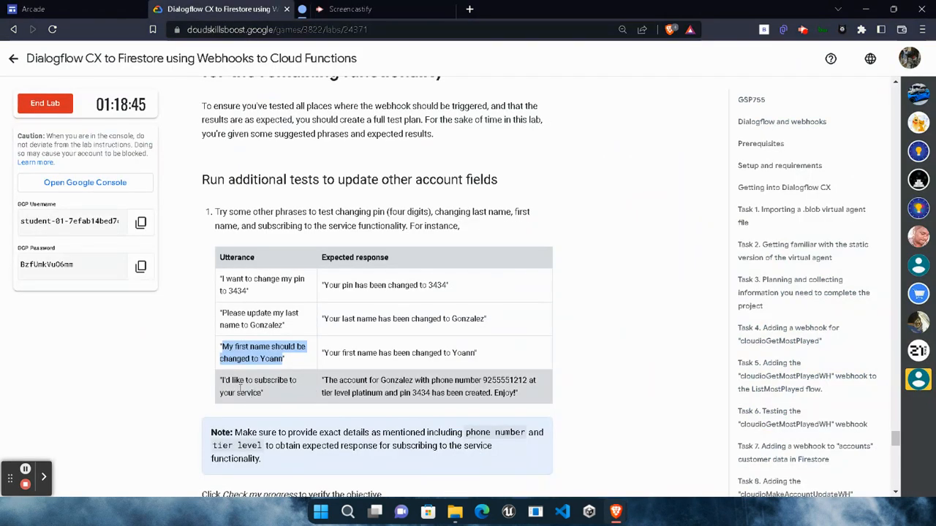
left_click_drag(224, 381, 264, 392)
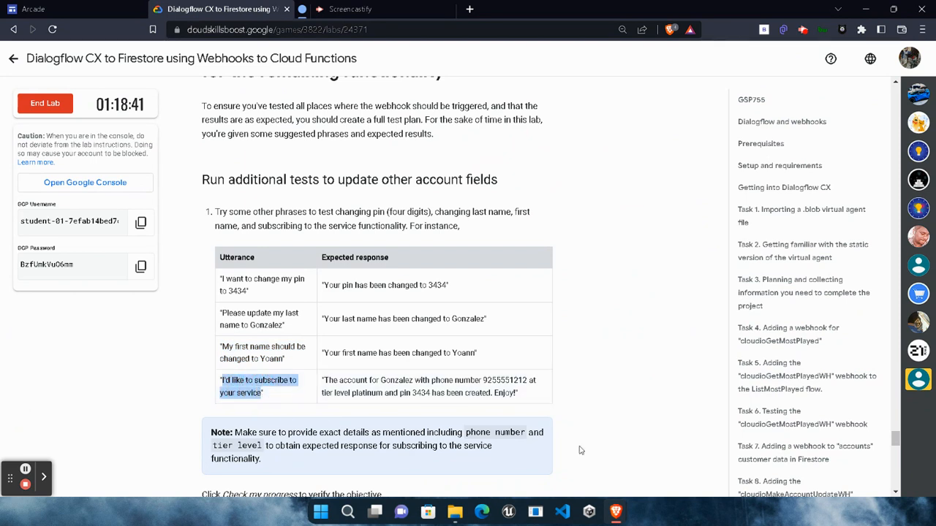
left_click(616, 512)
left_click(738, 473)
key("ctrl+v")
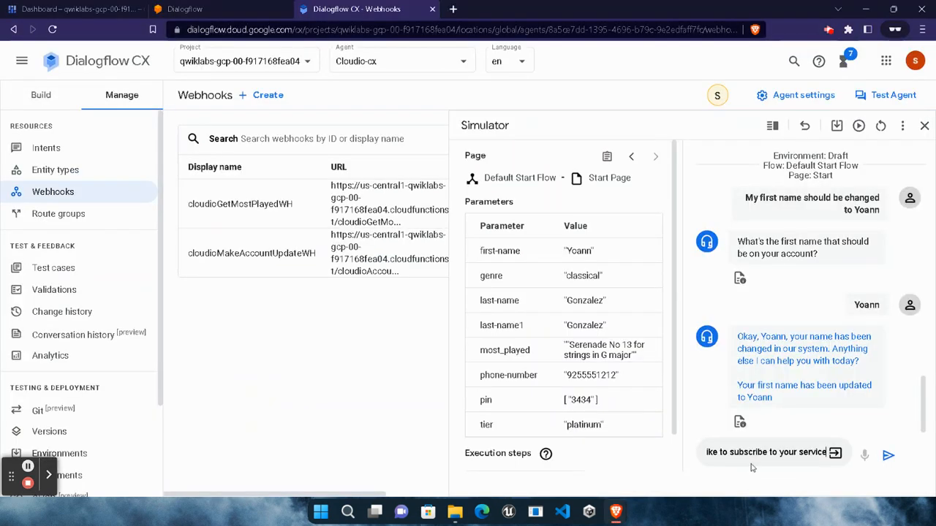
key("Return")
In the lab instructions, check progress for testing the "cloudioMakeAccountUpdateWH" webhook's remaining functionality, repeating until the assessment is completed.
left_click(616, 512)
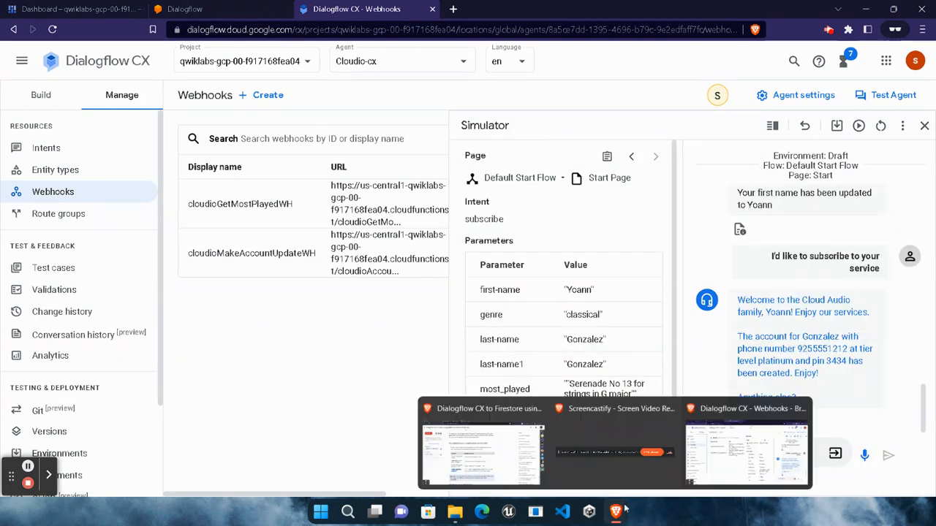
left_click(469, 447)
scroll(445, 380, "down", 1)
left_click(295, 372)
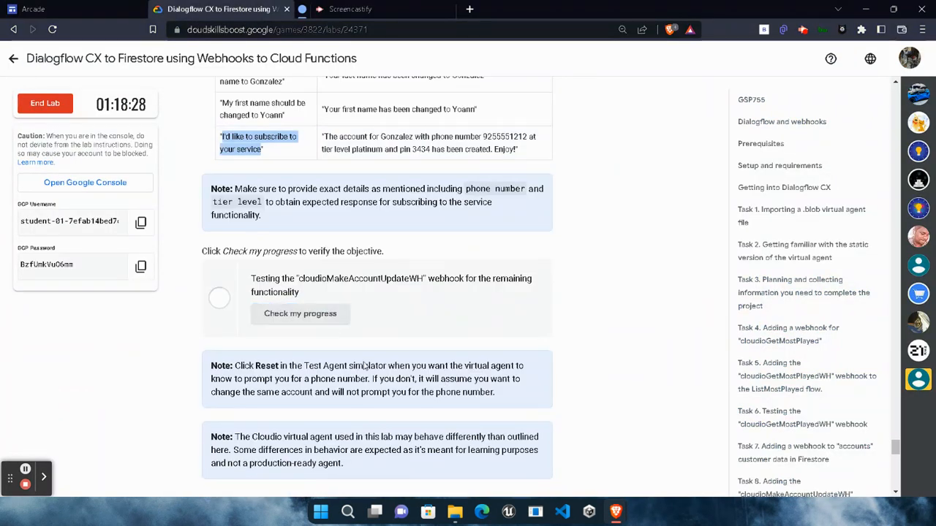
scroll(363, 370, "down", 3)
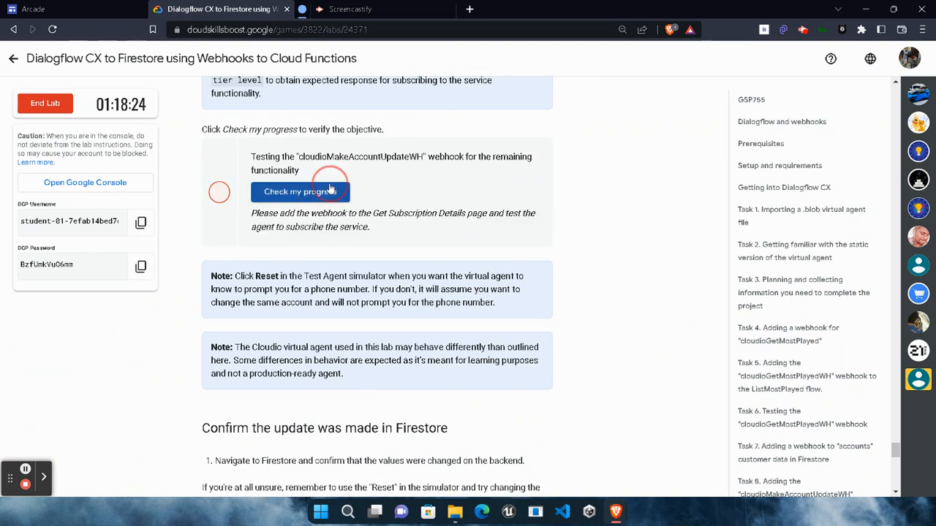
left_click(313, 191)
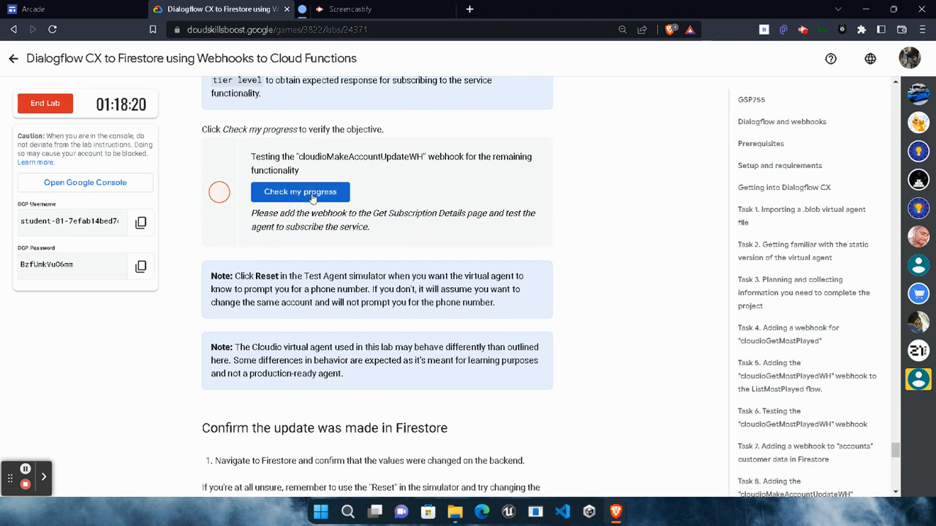
left_click(300, 193)
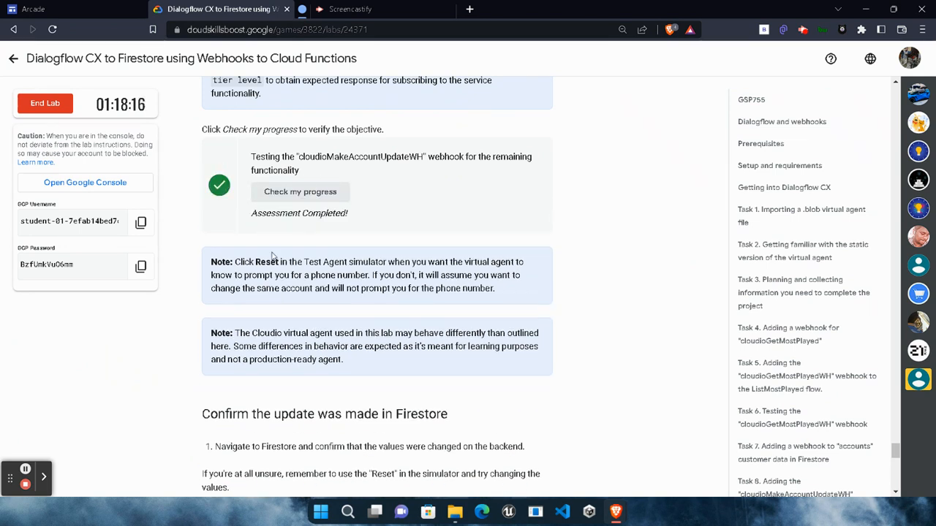
End the completed lab and submit a five-star satisfaction rating for it.
left_click_drag(254, 213, 393, 217)
scroll(407, 370, "down", 8)
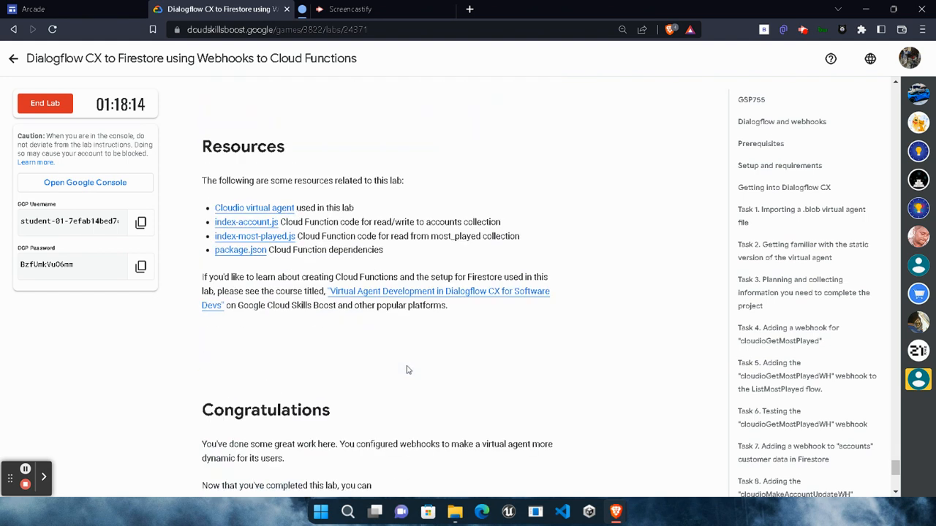
left_click_drag(195, 403, 354, 414)
left_click(175, 234)
left_click(62, 113)
left_click(571, 316)
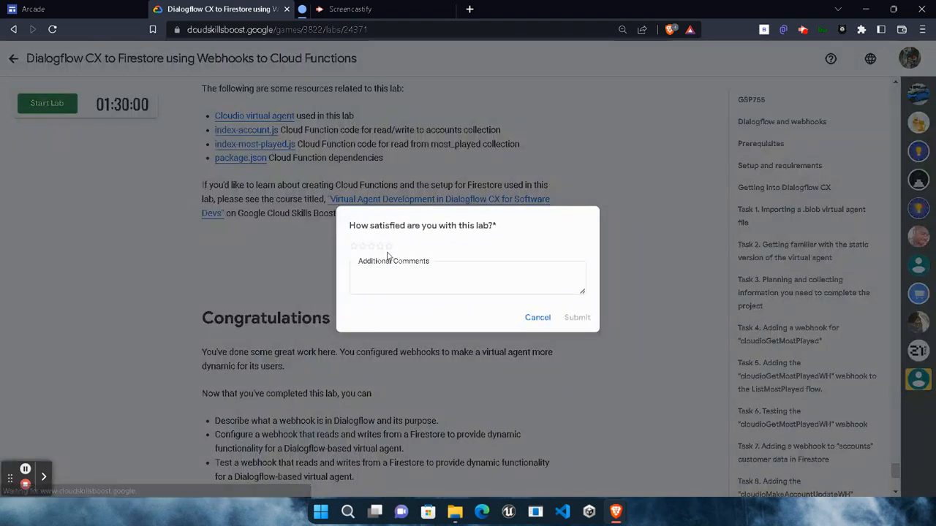
left_click(389, 246)
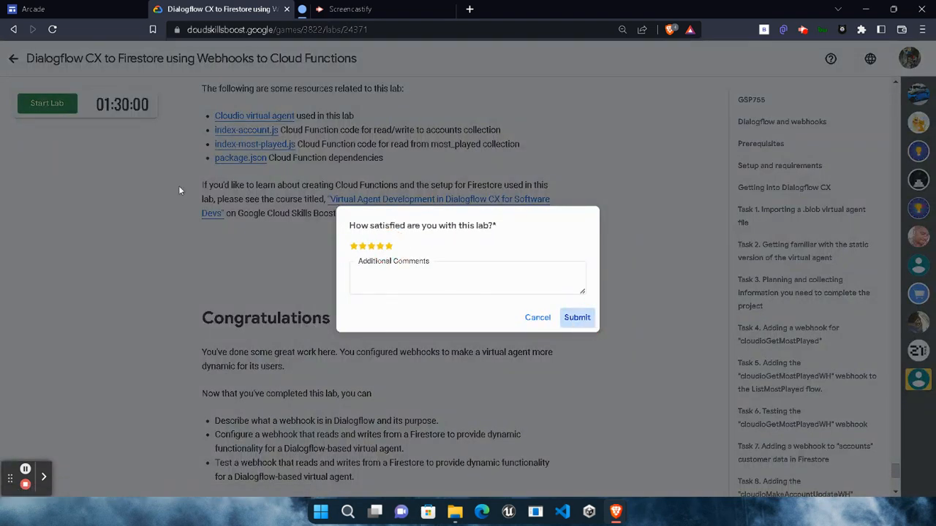
left_click(575, 318)
Return to the "Beep Bop Boop: A chatbot challenge [Arcade]" game page and open its Conversational AI Agents section.
left_click(13, 58)
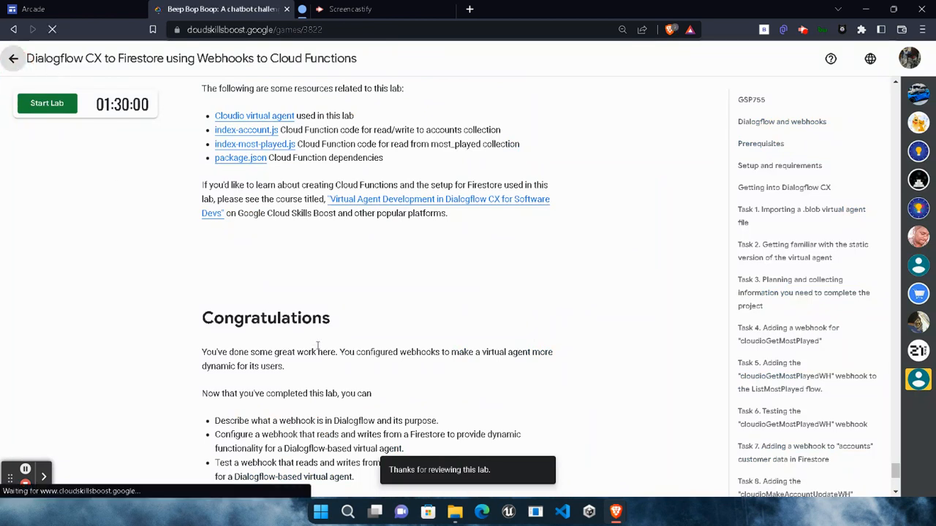
scroll(318, 348, "down", 15)
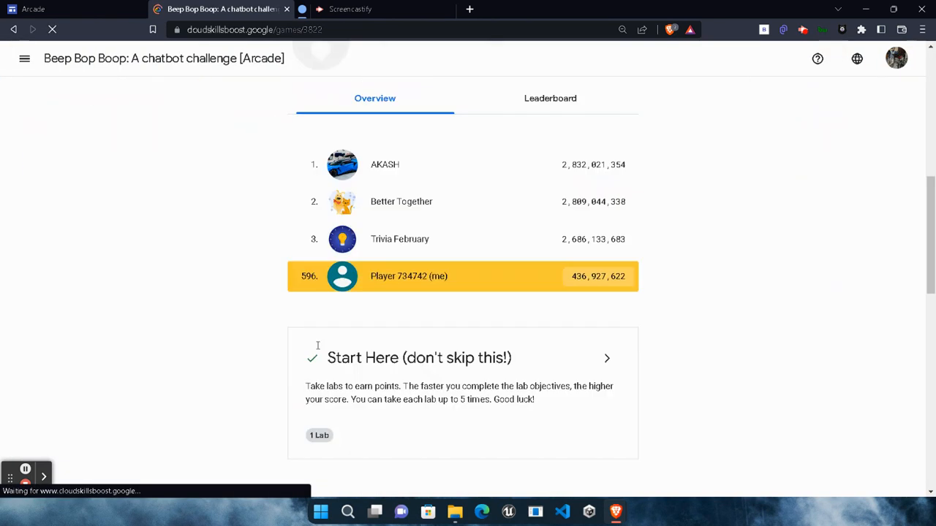
left_click(606, 283)
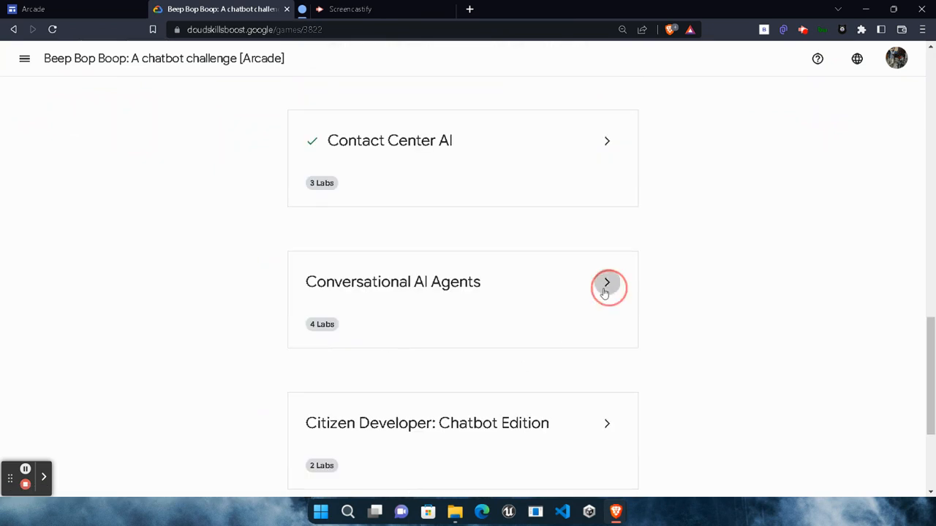